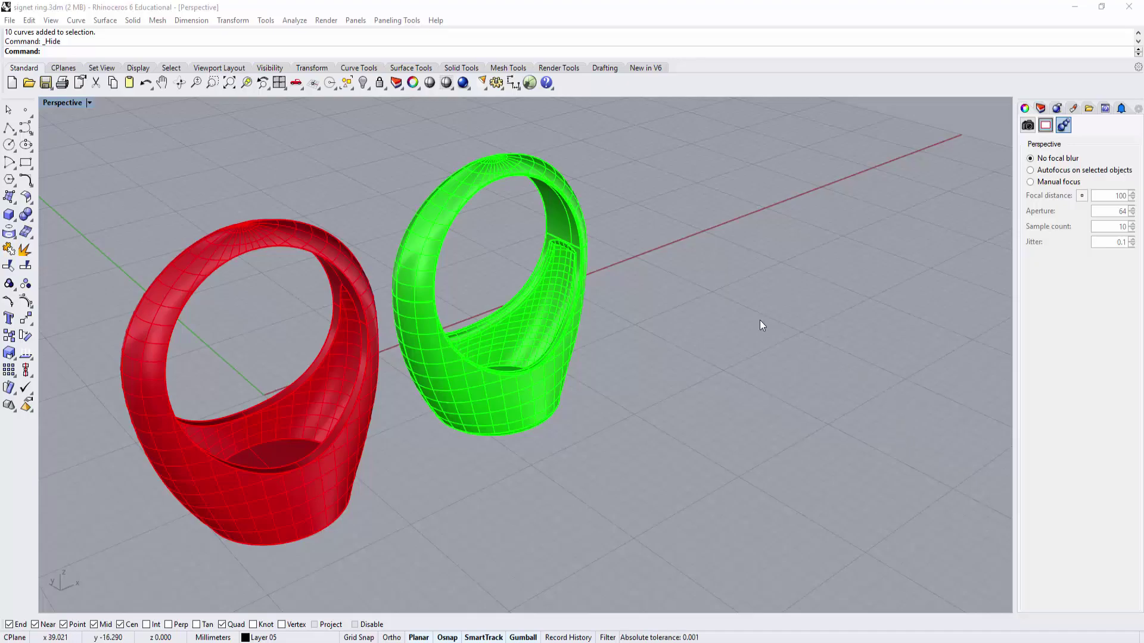
Orbit the Perspective view around the two rings from several angles
right_click_drag(793, 306, 747, 288)
right_click_drag(640, 334, 727, 391)
right_click_drag(745, 350, 736, 390, "shift")
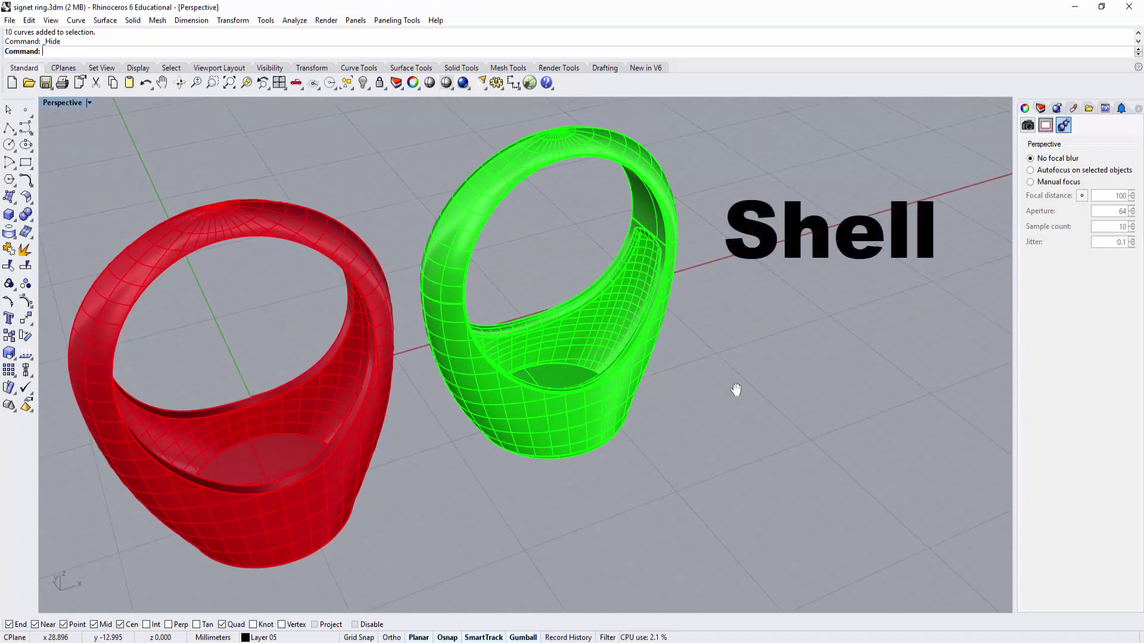
right_click_drag(736, 390, 700, 378)
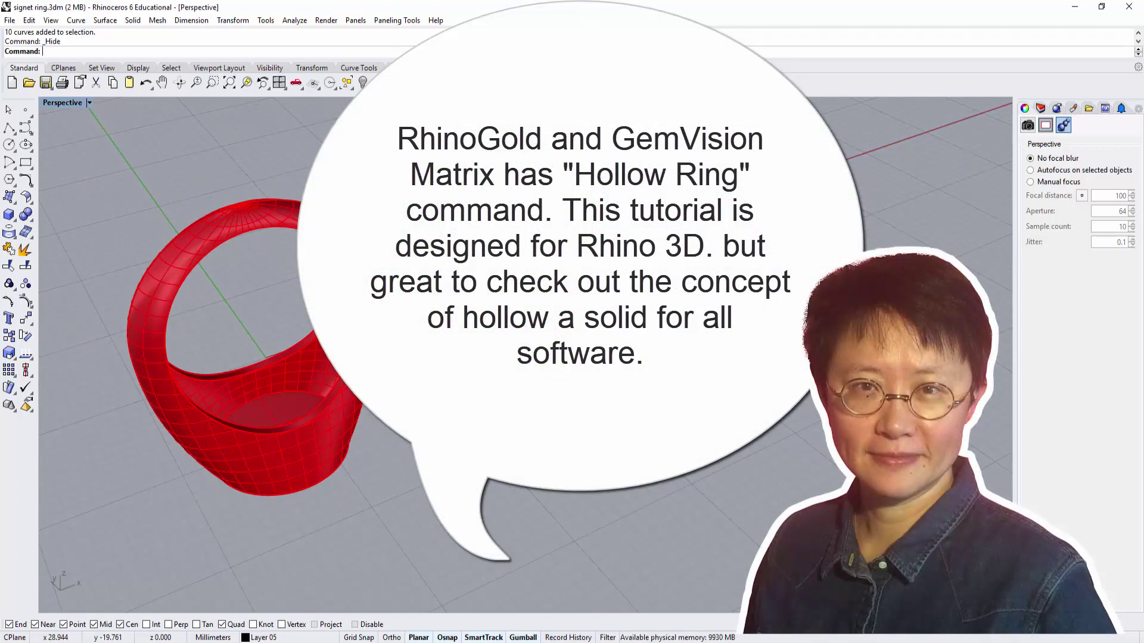
right_click_drag(700, 378, 666, 369)
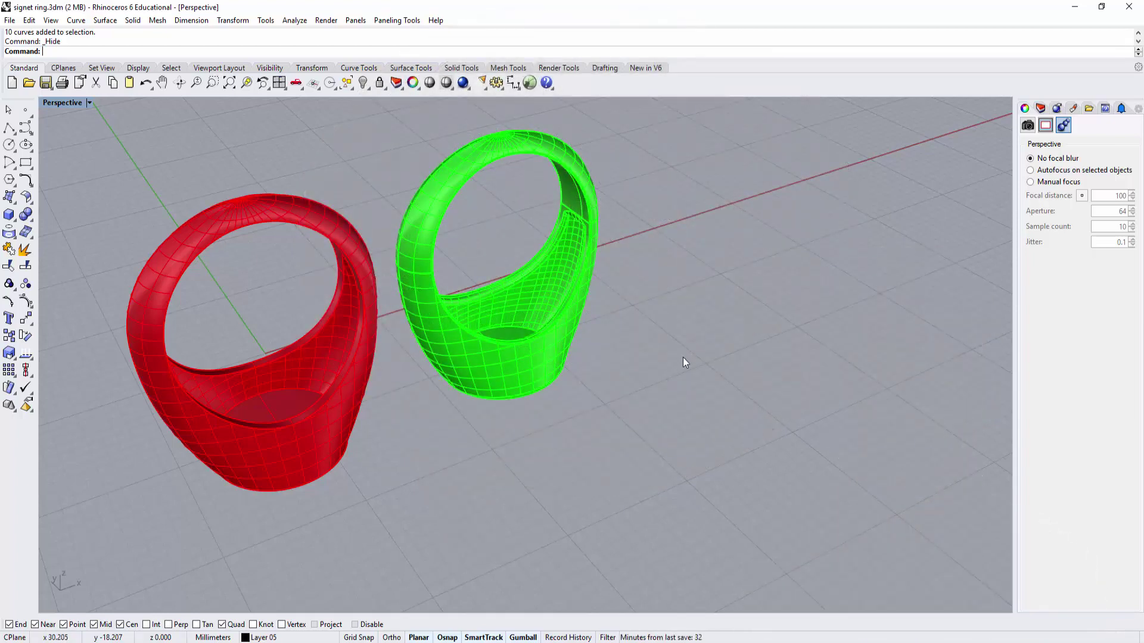
mouse_move(654, 367)
right_mouse_down()
mouse_move(700, 365)
mouse_move(524, 358)
mouse_move(675, 362)
right_mouse_up()
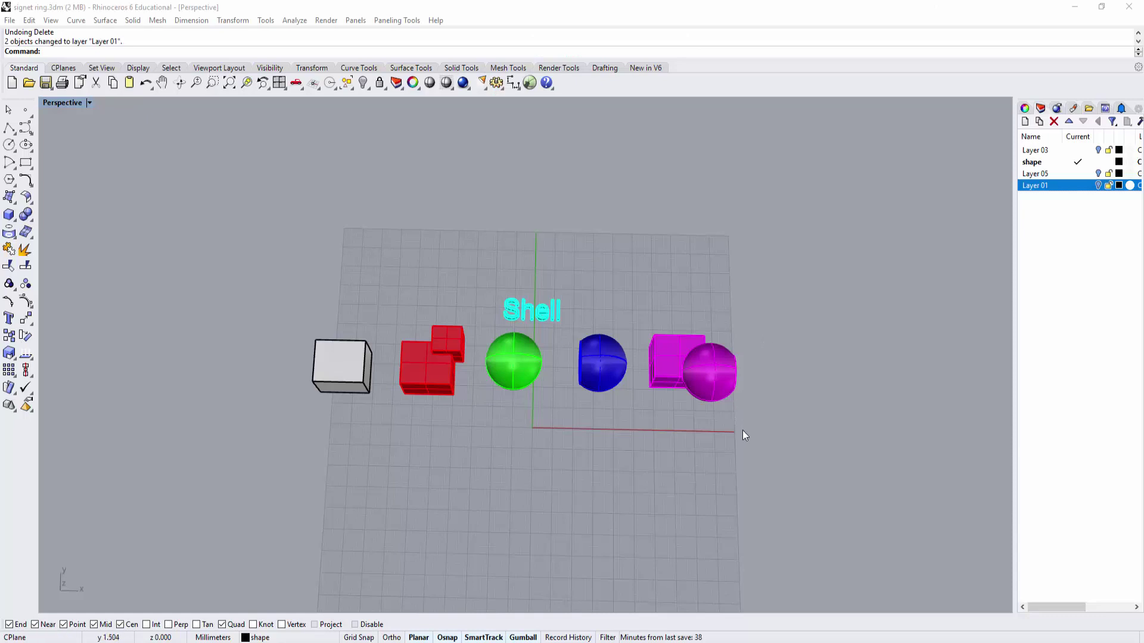
Orbit and zoom the view around the demo shapes and the grey cube
right_click_drag(743, 430, 725, 408)
scroll(609, 363, "up", 4)
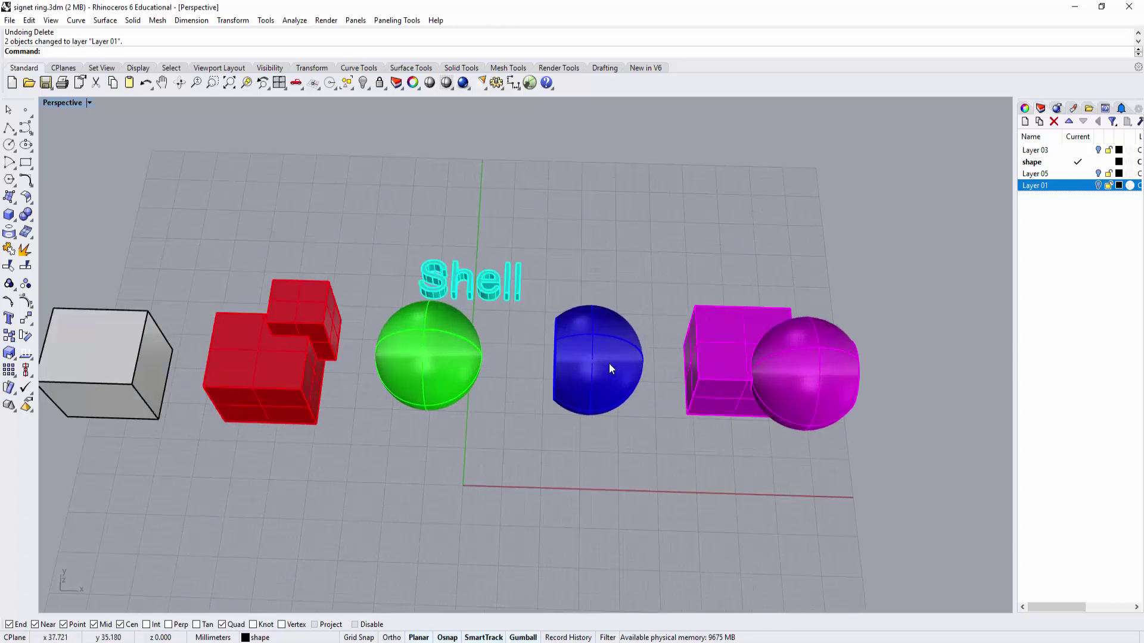
scroll(609, 363, "down", 4)
scroll(545, 402, "up", 3)
right_click_drag(548, 407, 802, 339)
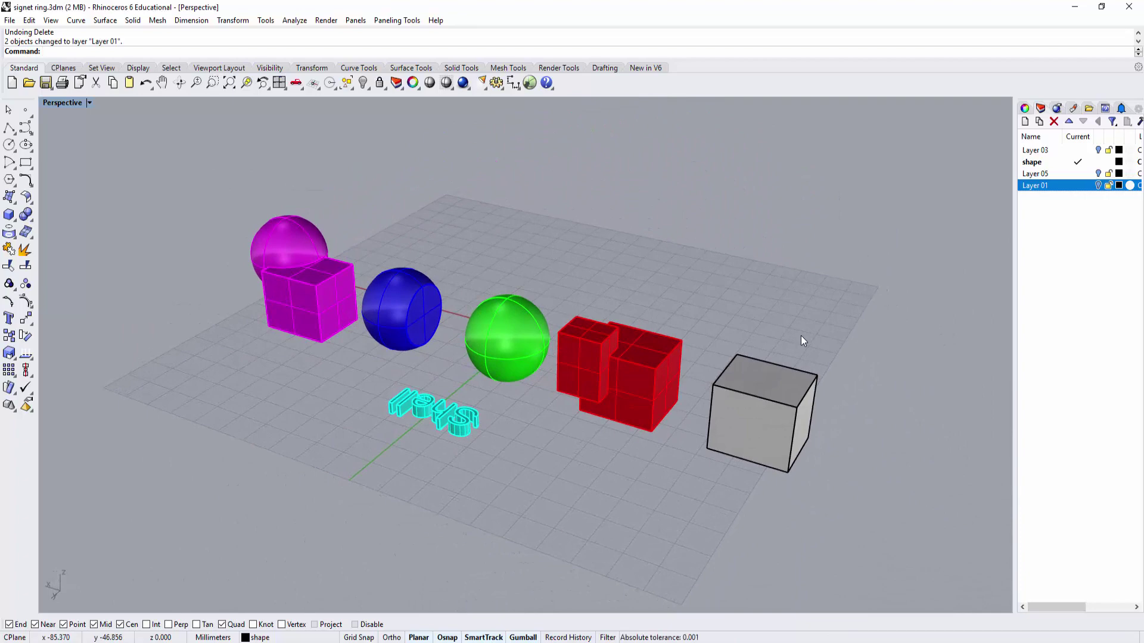
right_click_drag(821, 435, 858, 442)
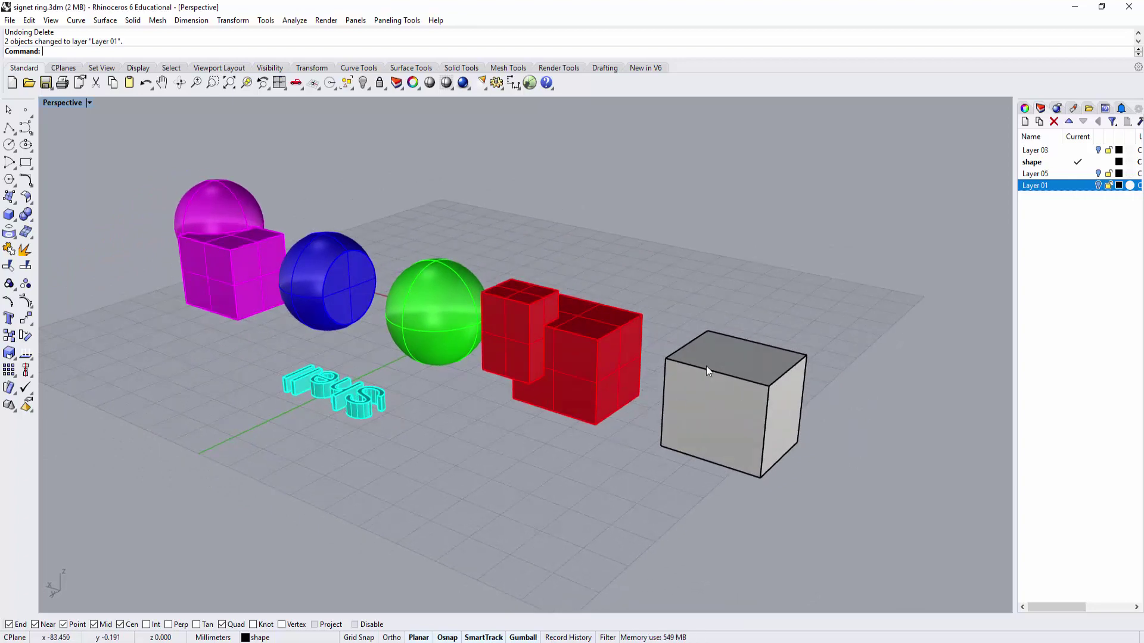
right_click_drag(788, 405, 790, 416)
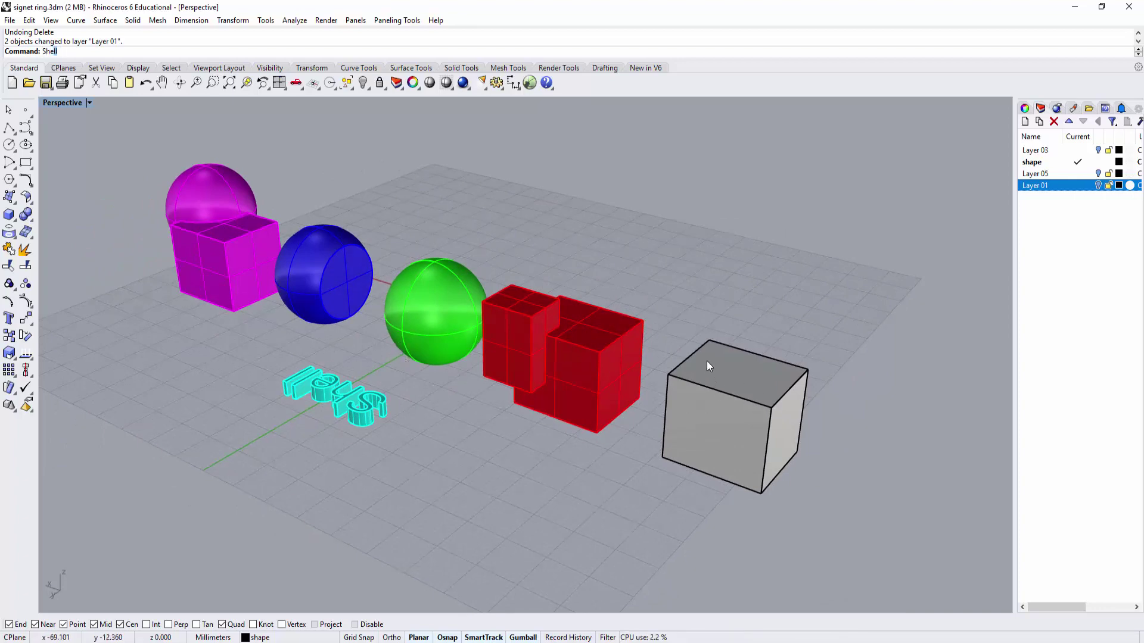
Shell the grey cube with its right face removed, then orbit to inspect the result
key("Return")
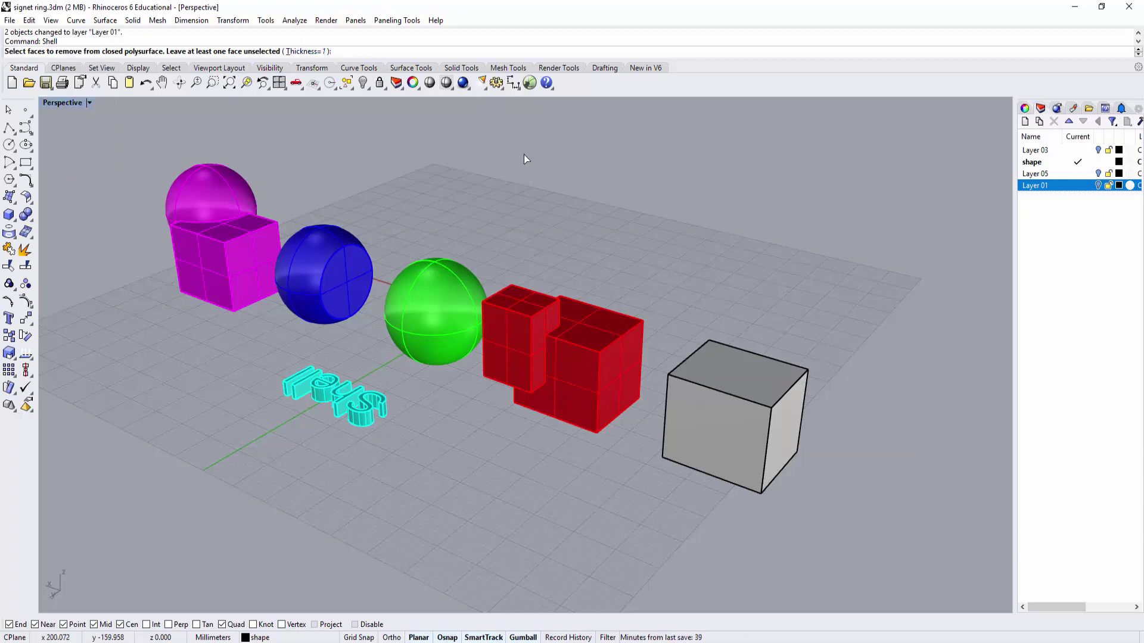
right_click_drag(891, 456, 852, 454)
scroll(758, 449, "up", 5)
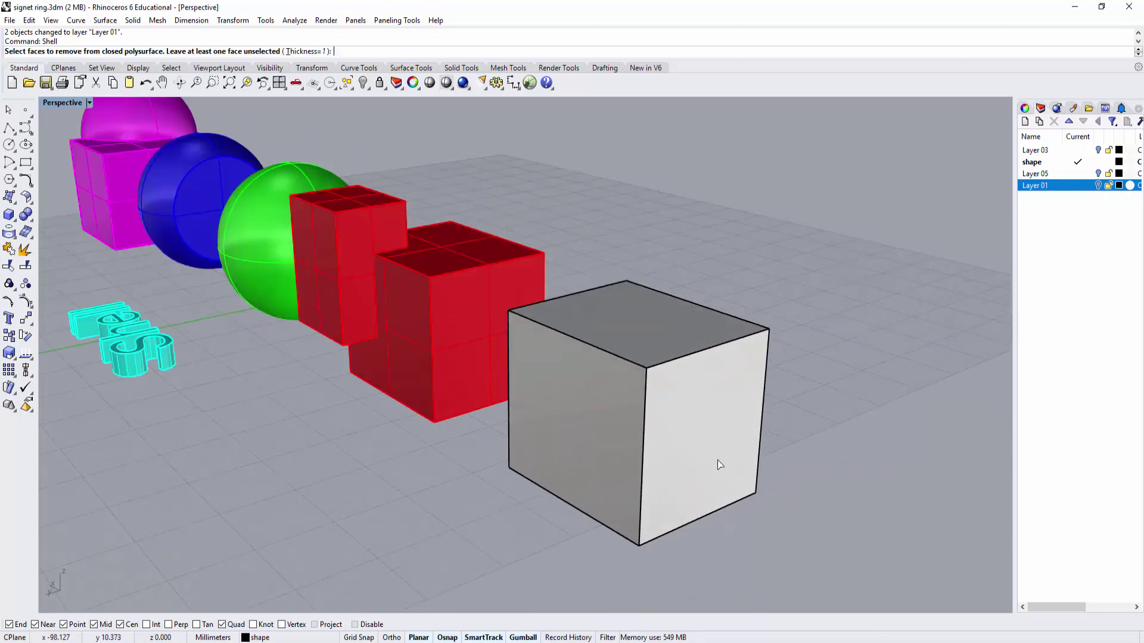
left_click(708, 449)
key("Return")
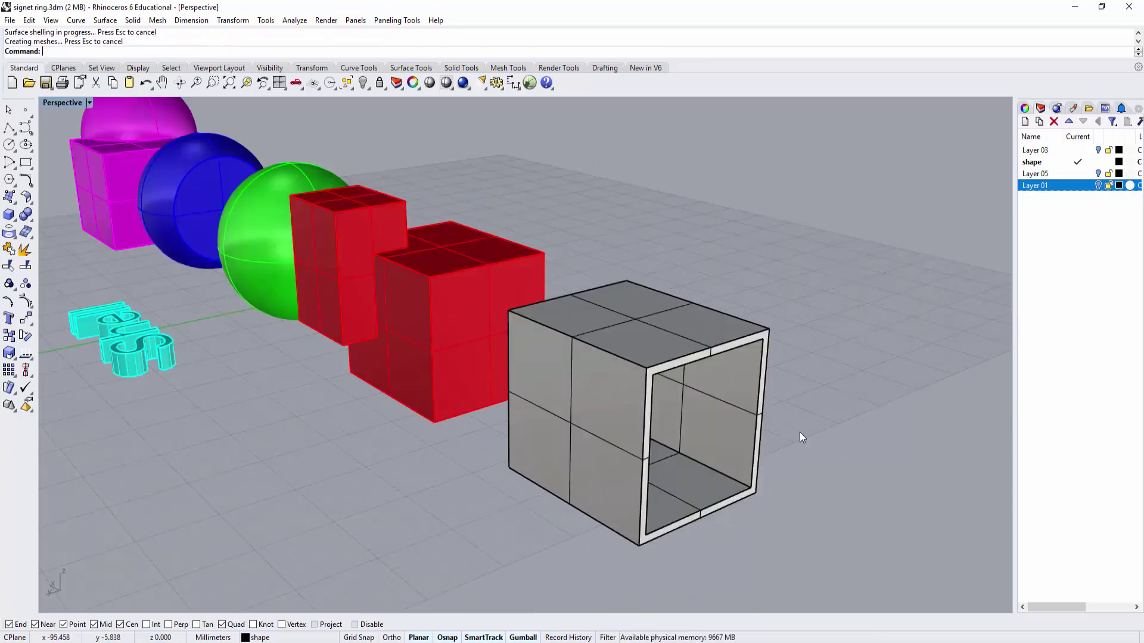
right_click_drag(806, 445, 582, 462)
scroll(593, 323, "down", 3)
right_click_drag(613, 376, 653, 364)
scroll(650, 360, "up", 2)
right_click_drag(554, 401, 749, 391)
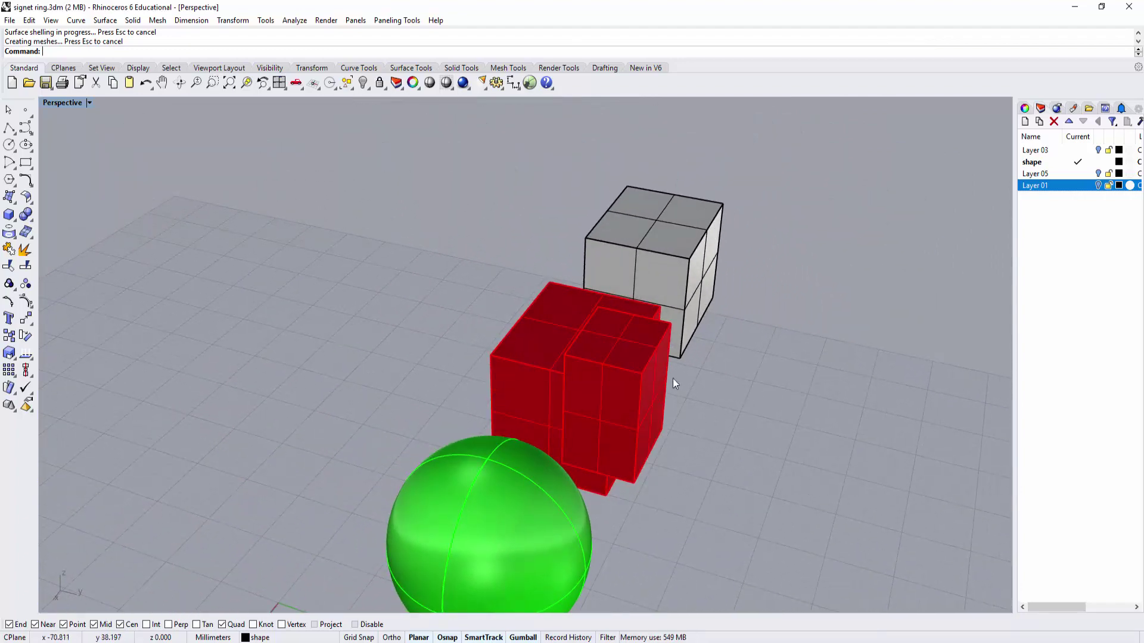
Shell the red stepped box, removing its top, right side and front faces
right_click(634, 348)
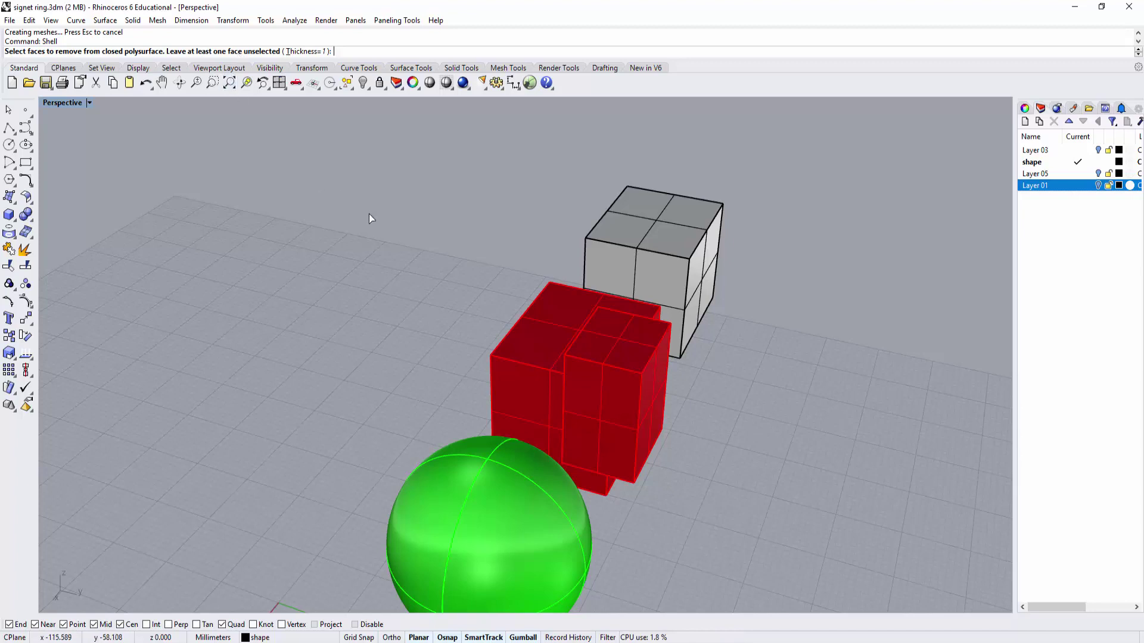
scroll(675, 362, "up", 5)
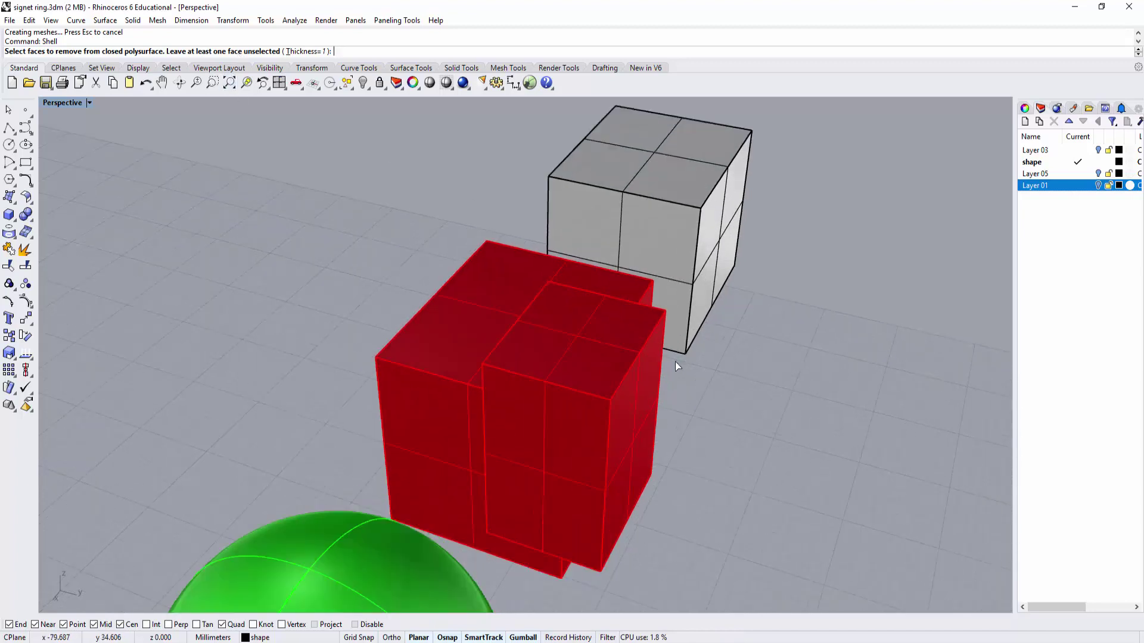
left_click(628, 354)
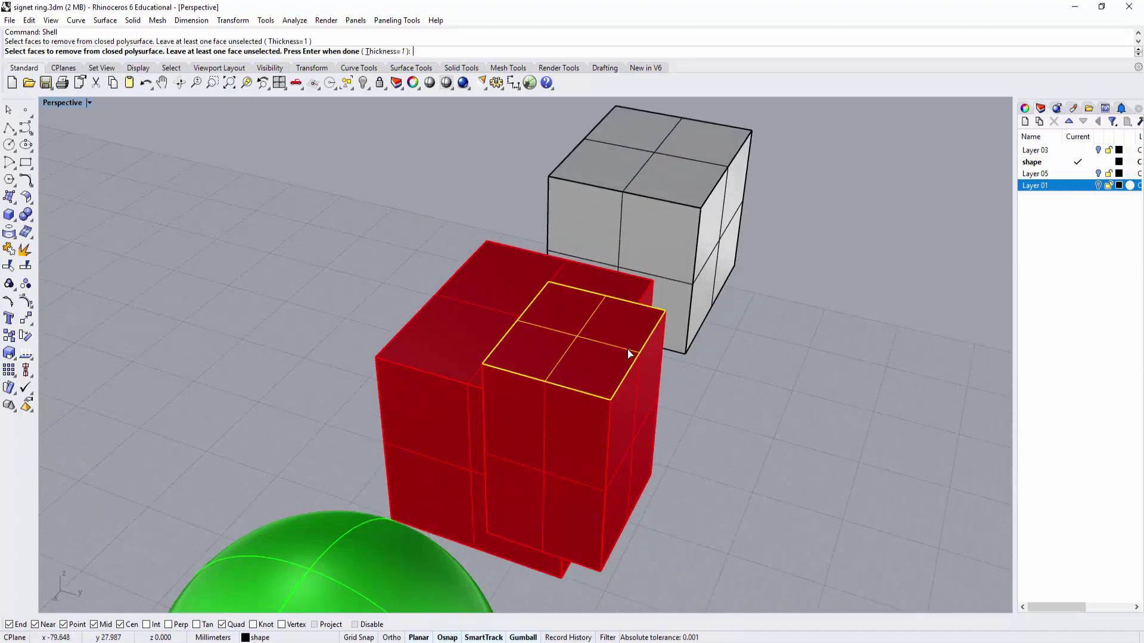
left_click(637, 405)
left_click(553, 425)
key("Return")
Orbit and pan around the hollowed red box, bringing the blue sphere into view
right_click_drag(744, 378, 695, 381)
scroll(526, 383, "up", 10)
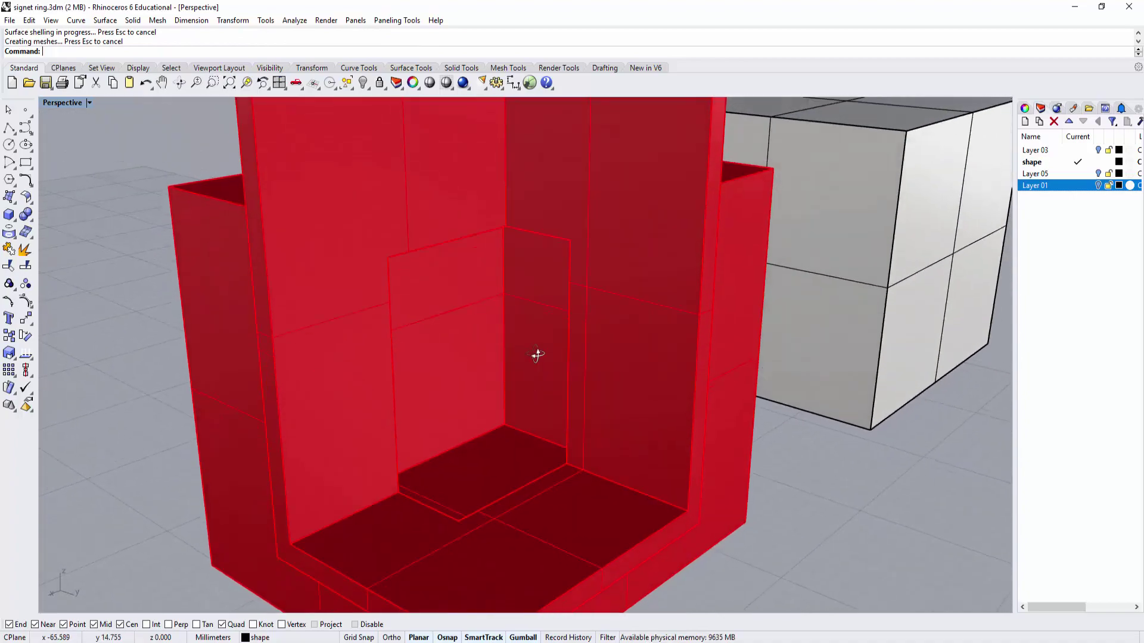
right_click_drag(556, 348, 526, 332)
scroll(547, 368, "down", 8)
right_click_drag(685, 341, 513, 332, "shift")
right_click_drag(622, 423, 726, 416)
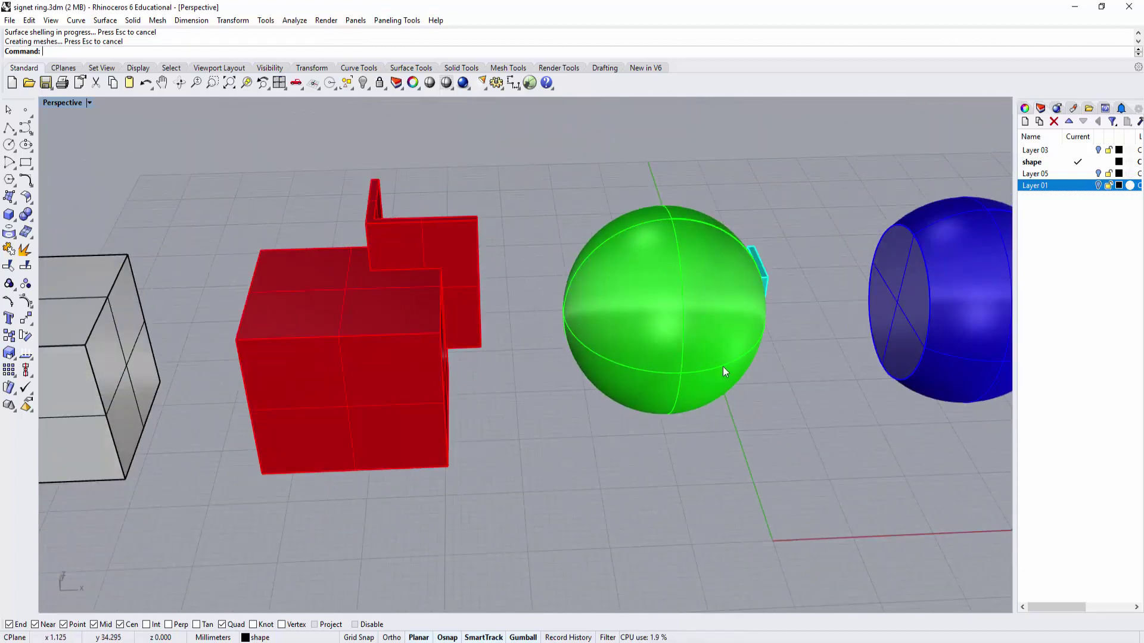
Shell the blue cut sphere, removing its flat circular face
type("Shell")
key("Return")
right_click_drag(654, 233, 673, 356)
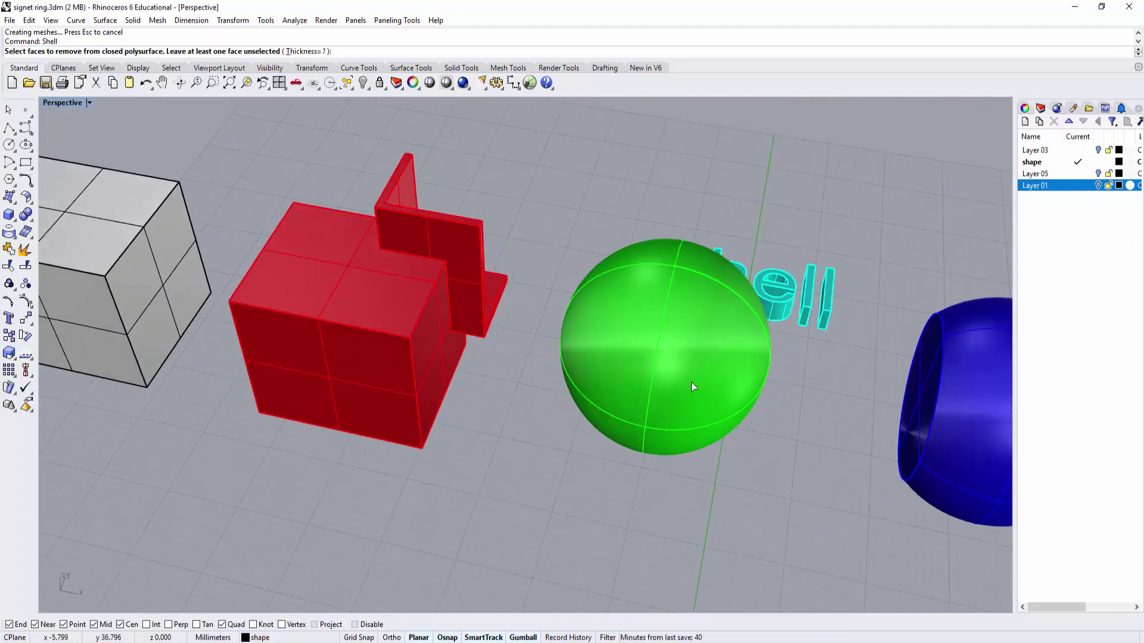
right_click_drag(654, 259, 596, 370)
scroll(728, 339, "down", 3)
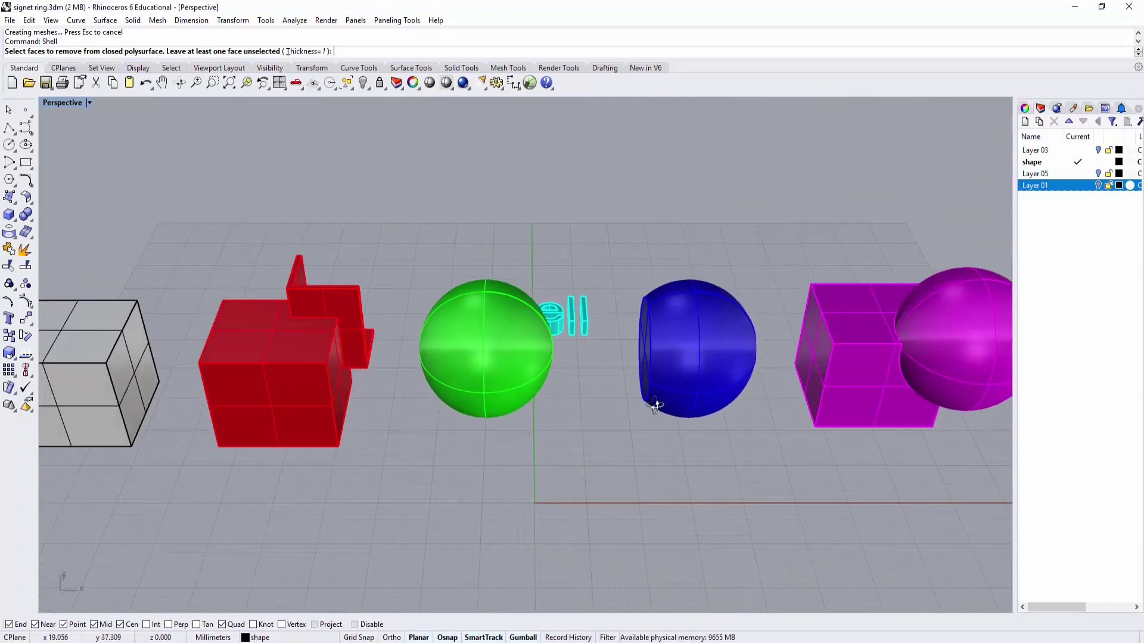
right_click_drag(670, 411, 705, 396)
scroll(651, 306, "up", 5)
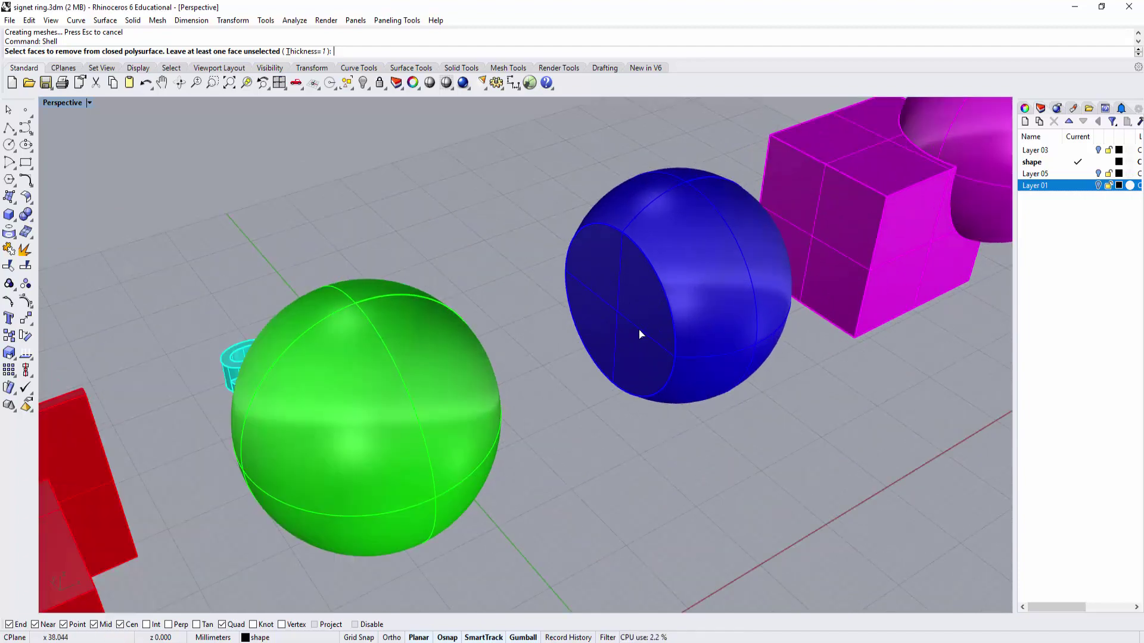
left_click(639, 335)
key("Return")
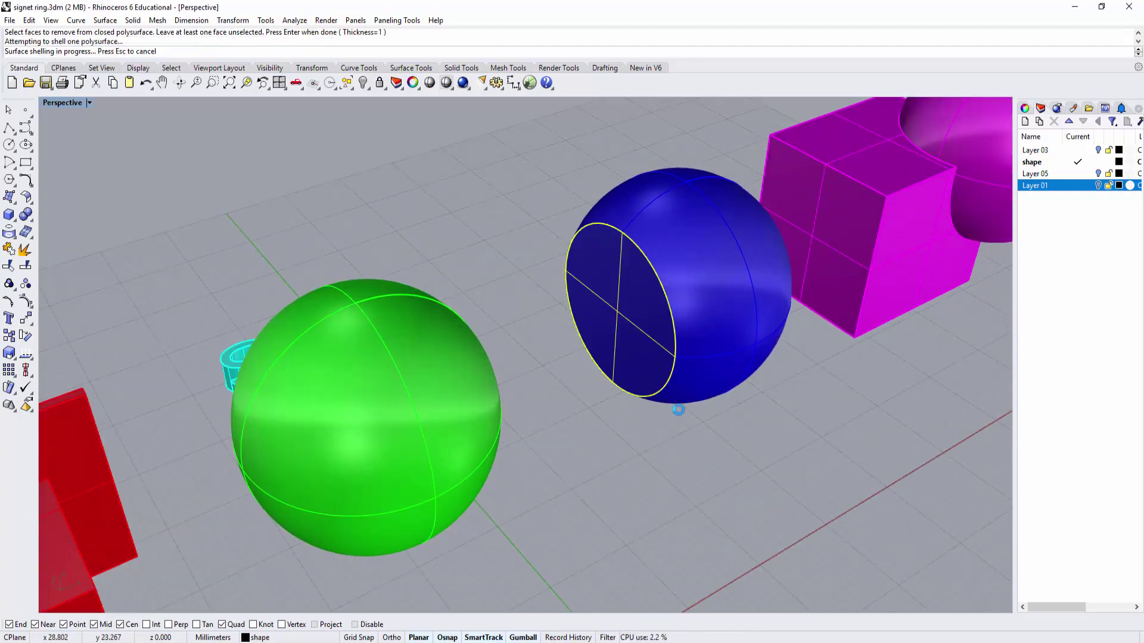
Orbit and zoom around the hollowed blue sphere and the green sphere
right_click_drag(626, 340, 620, 294)
scroll(636, 312, "up", 6)
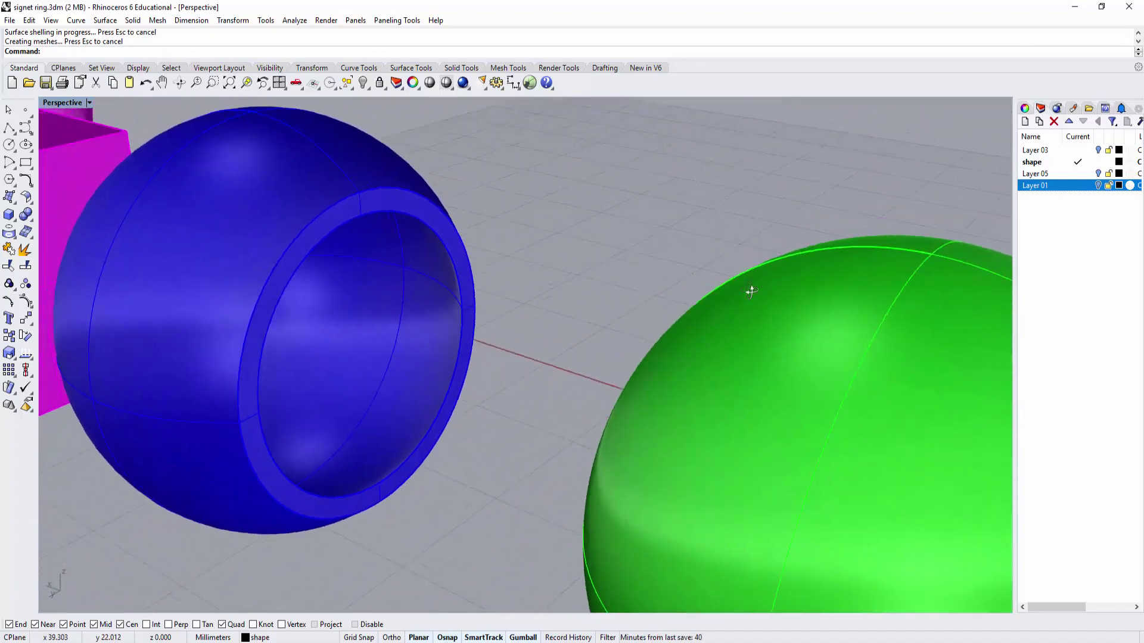
right_click_drag(751, 288, 596, 288)
scroll(643, 303, "down", 10)
Trial-shell the magenta sphere's circular face, then undo it
scroll(596, 288, "up", 5)
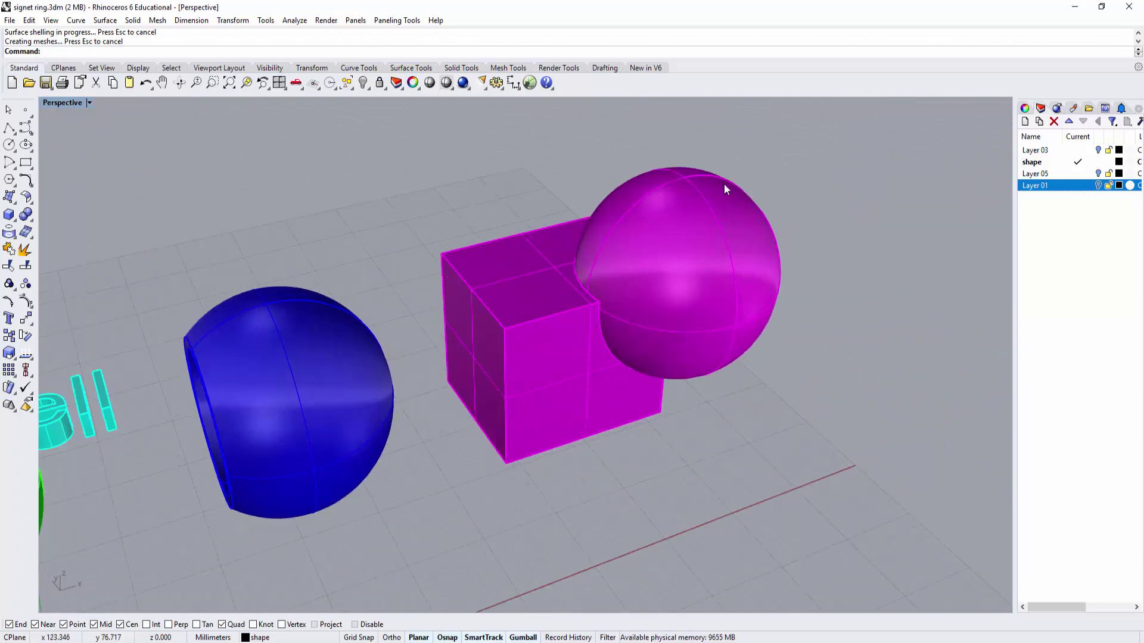
right_click_drag(576, 340, 671, 380)
scroll(679, 409, "down", 4)
right_click(674, 382)
scroll(524, 384, "up", 4)
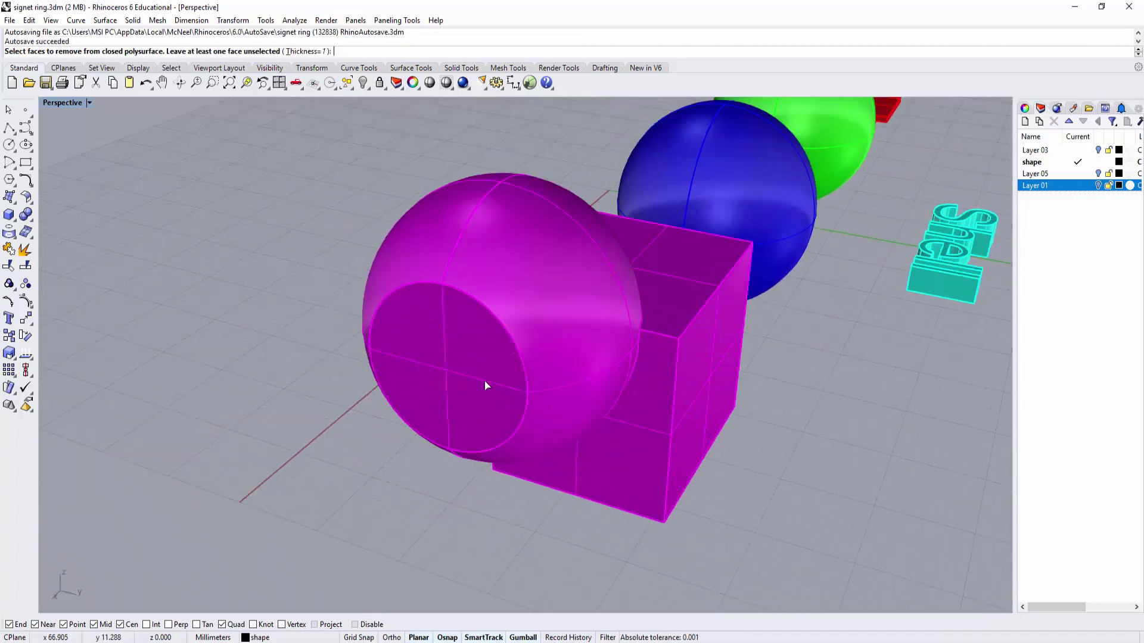
left_click(486, 385)
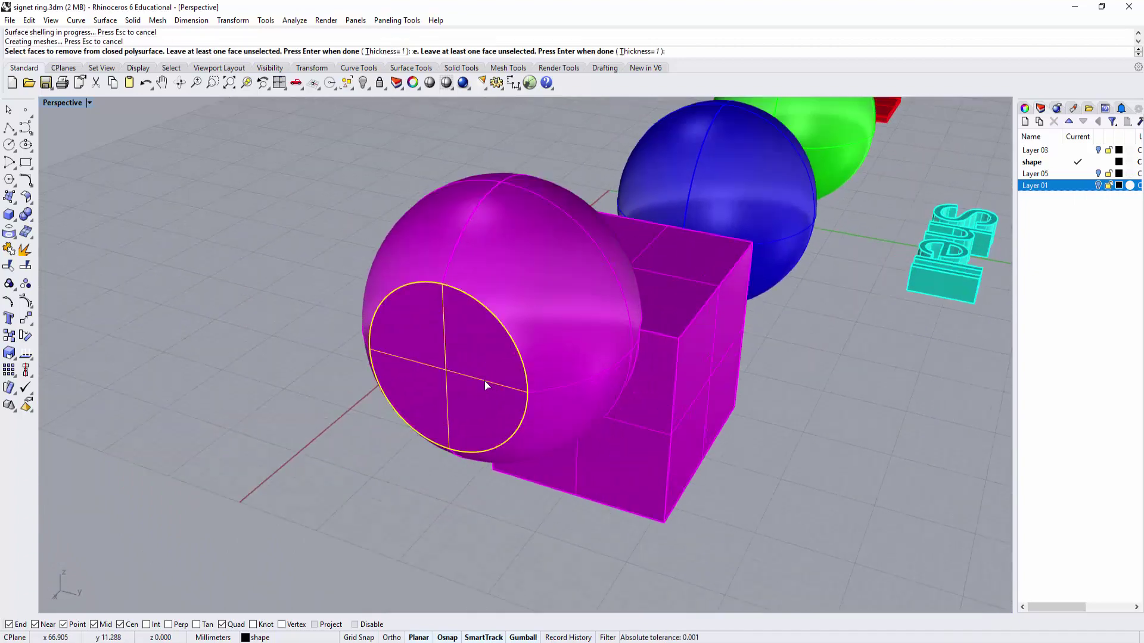
key("Return")
right_click_drag(487, 424, 420, 421)
key("ctrl+z")
Trial-shell the magenta cube's front face, then undo it
scroll(655, 473, "up", 4)
key("Return")
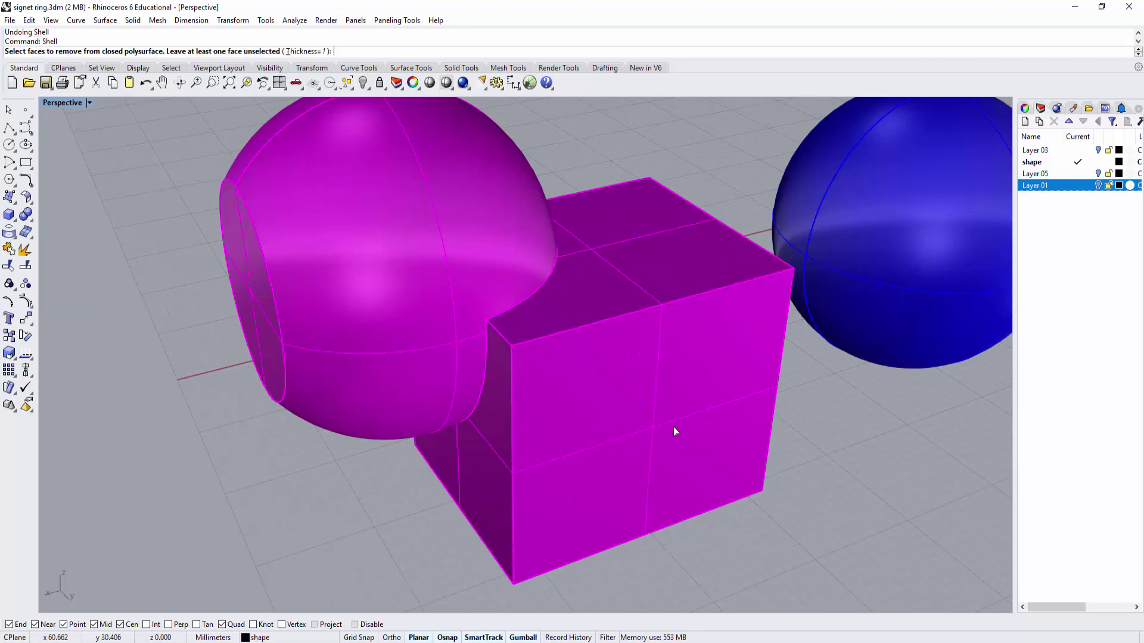
left_click(677, 425)
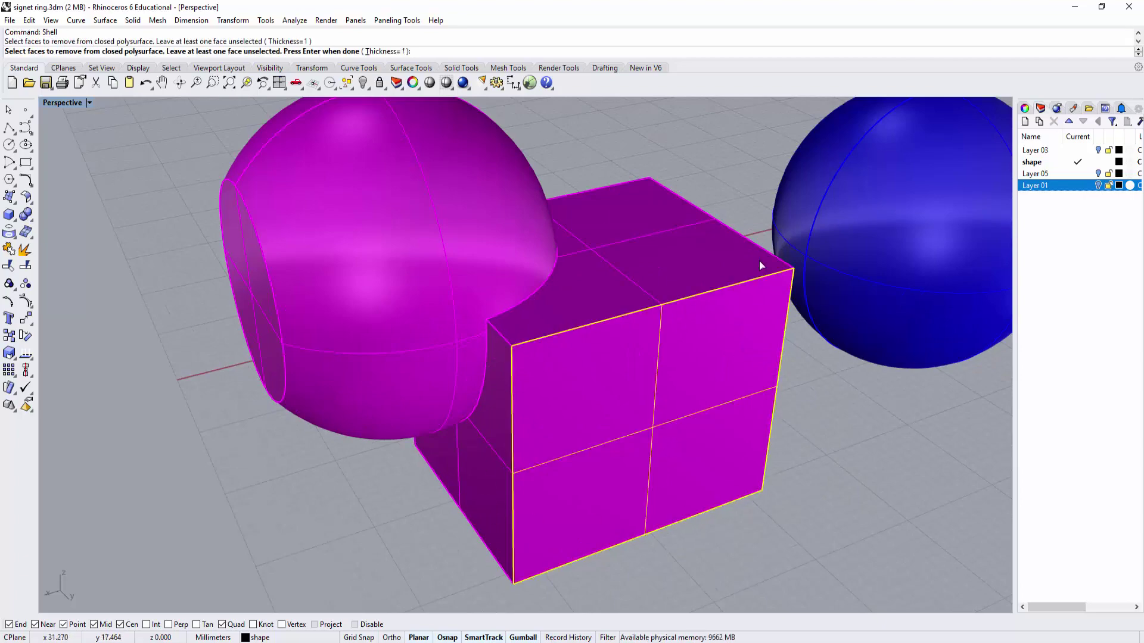
key("Return")
mouse_move(737, 469)
right_mouse_down()
mouse_move(888, 436)
mouse_move(615, 444)
mouse_move(789, 444)
mouse_move(733, 462)
right_mouse_up()
key("ctrl+z")
right_click_drag(690, 311, 650, 402)
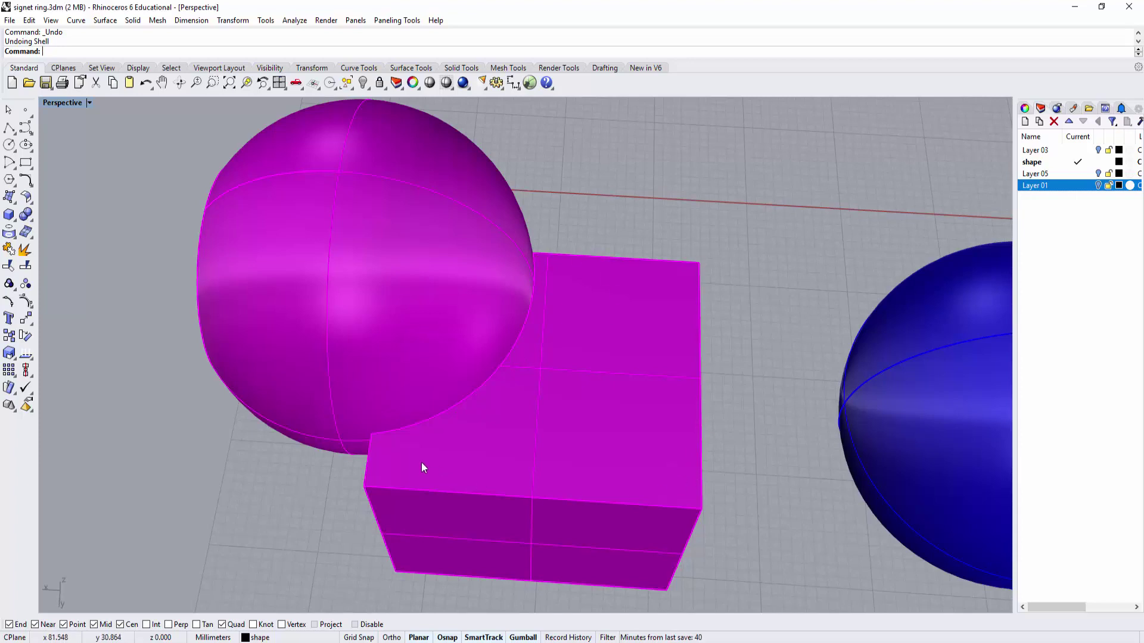
key("Return")
Shell the magenta shape open at the box's top face, dismissing the not-solid warning
left_click(590, 375)
key("Return")
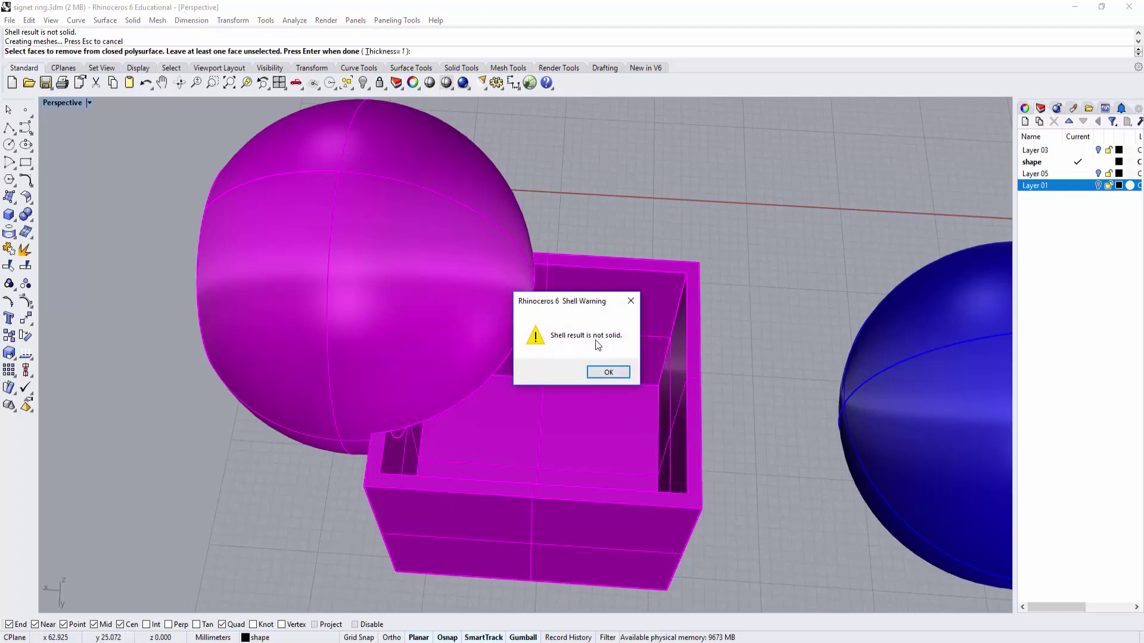
left_click(607, 373)
mouse_move(607, 372)
right_mouse_down()
mouse_move(582, 327)
mouse_move(548, 312)
mouse_move(618, 292)
mouse_move(534, 334)
mouse_move(478, 304)
mouse_move(603, 320)
mouse_move(615, 127)
mouse_move(602, 191)
right_mouse_up()
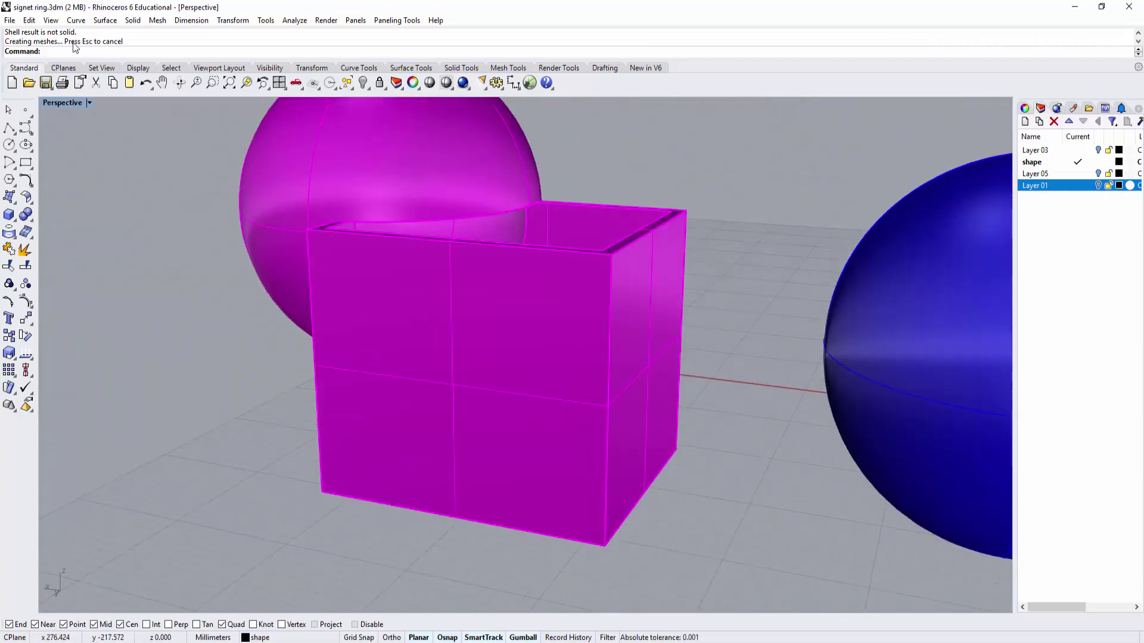
Switch the Perspective view to Ghosted display and zoom to inspect the shelled shapes
left_click(90, 103)
left_click(100, 175)
right_click_drag(488, 310, 483, 209)
scroll(482, 209, "up", 10)
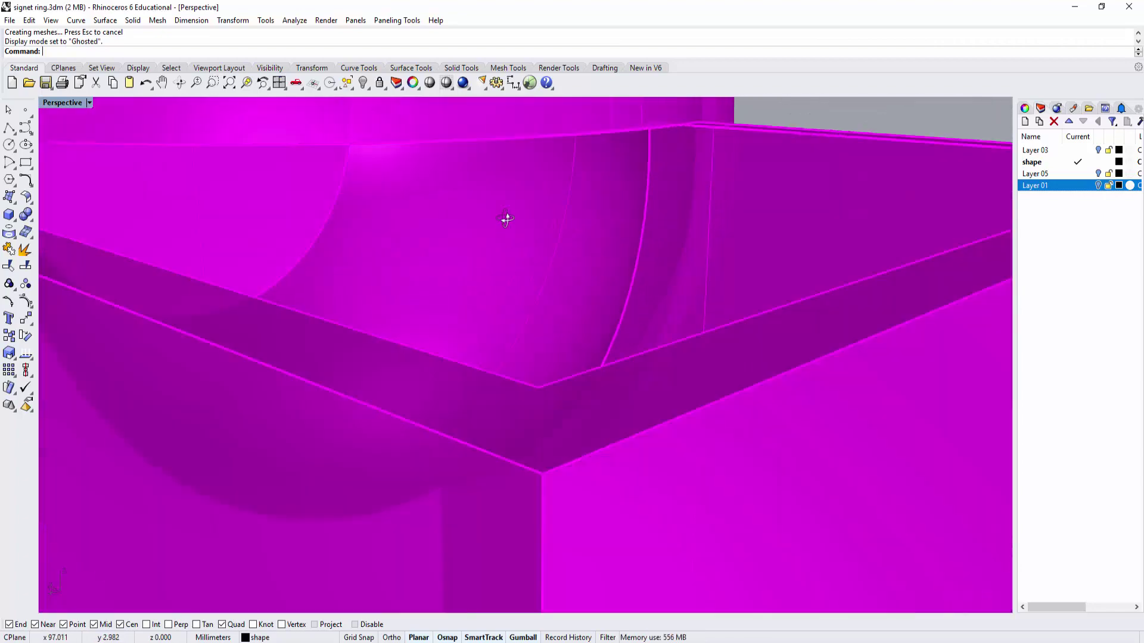
scroll(497, 122, "down", 10)
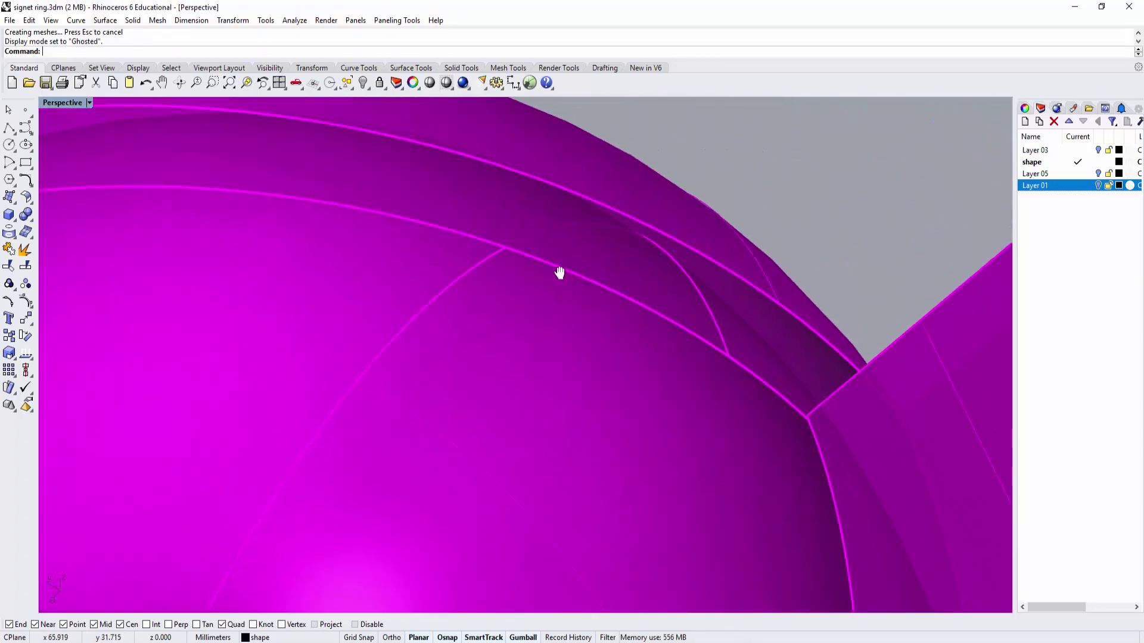
scroll(563, 280, "up", 3)
scroll(567, 268, "down", 3)
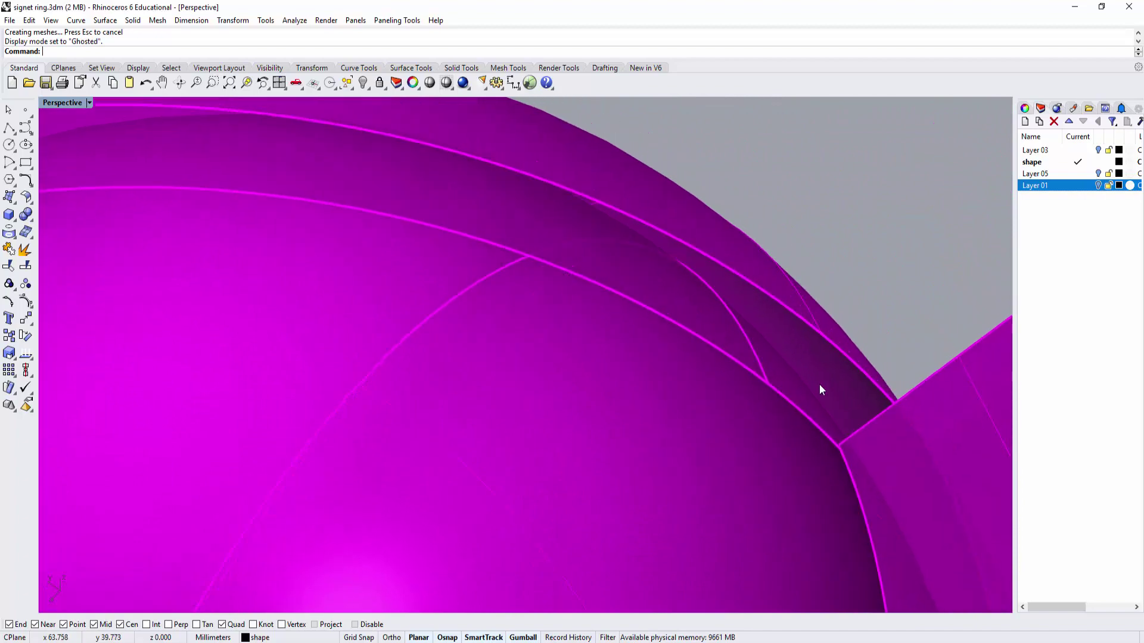
scroll(586, 278, "up", 3)
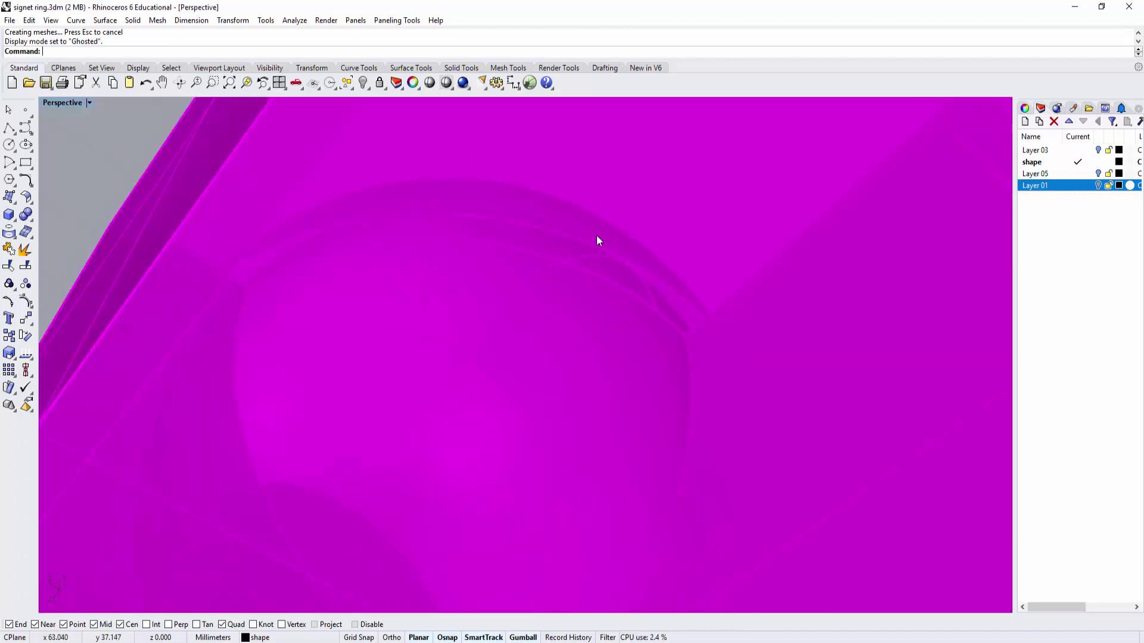
right_click_drag(599, 240, 603, 305, "ctrl")
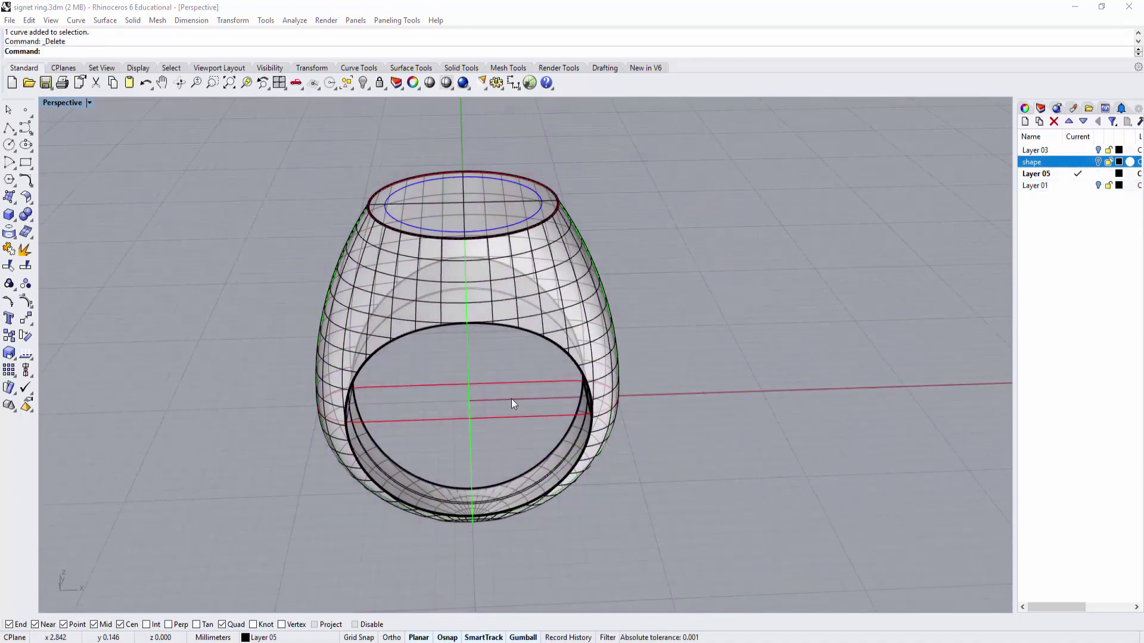
Orbit the Perspective view around the signet ring to inspect its shank and inner band
mouse_move(666, 443)
right_mouse_down()
mouse_move(656, 276)
mouse_move(662, 440)
right_mouse_up()
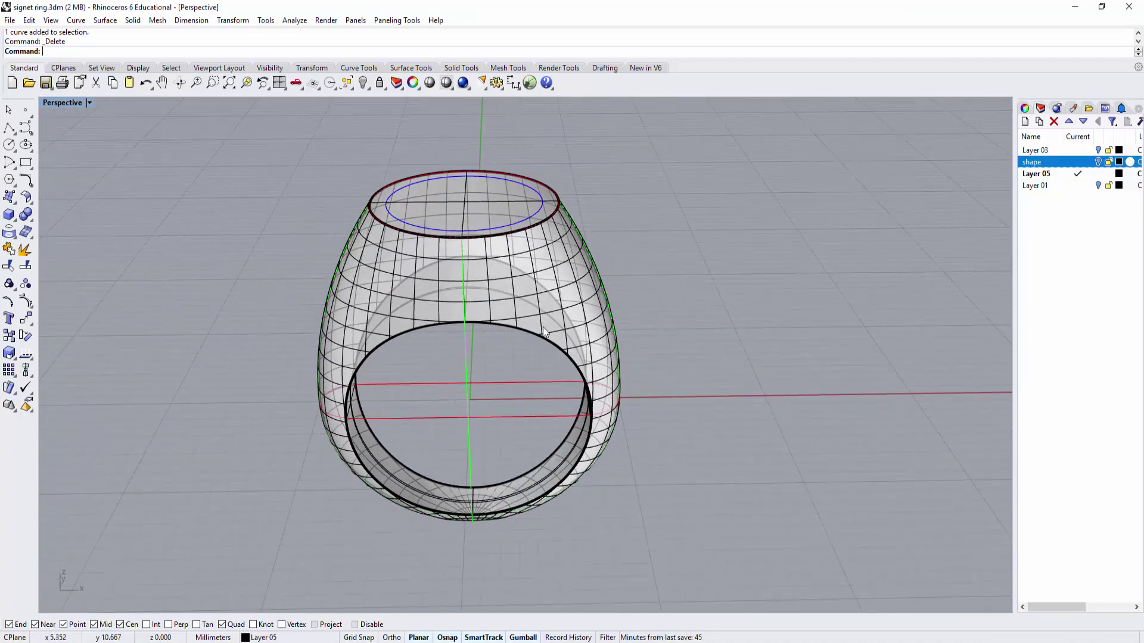
scroll(542, 327, "up", 2)
right_click_drag(476, 207, 663, 388)
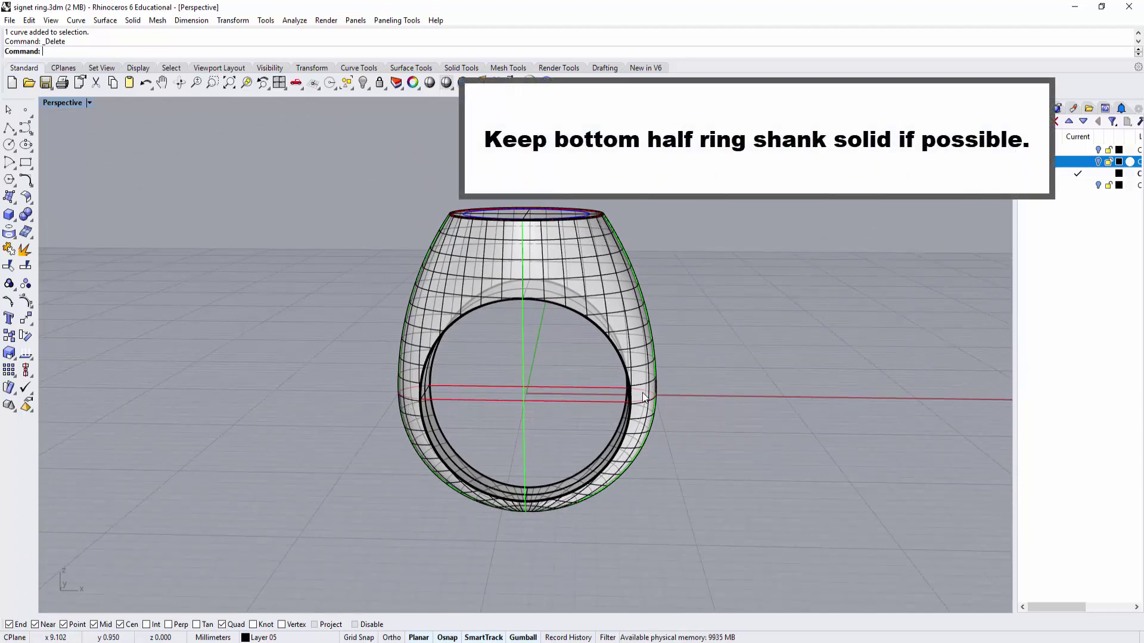
right_click_drag(650, 412, 745, 426)
scroll(643, 386, "up", 2)
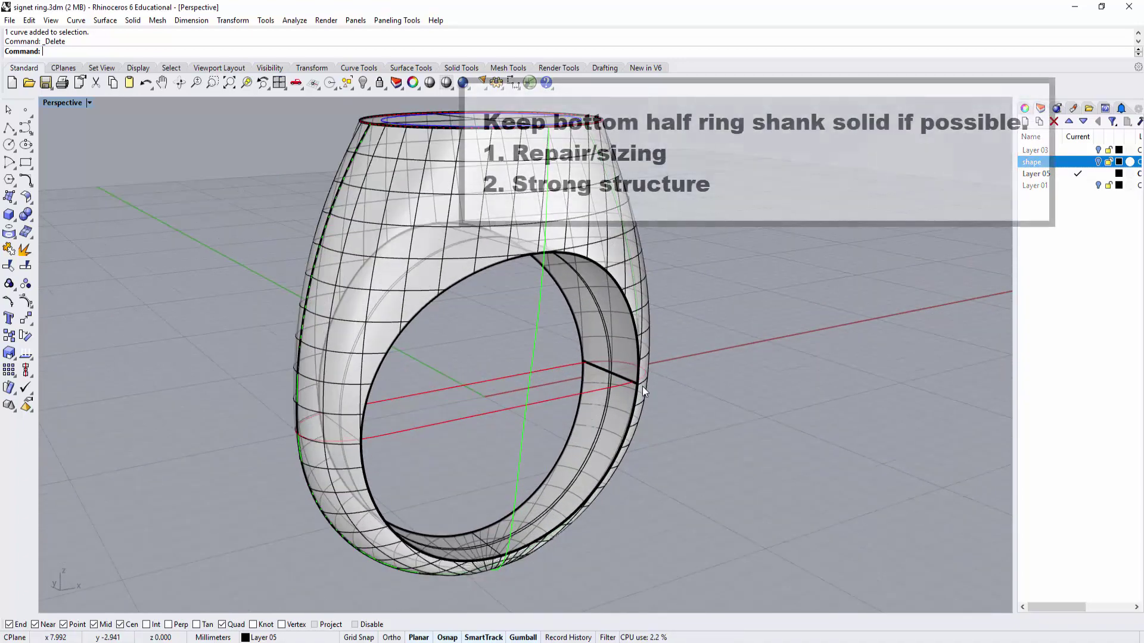
right_click_drag(637, 477, 570, 465)
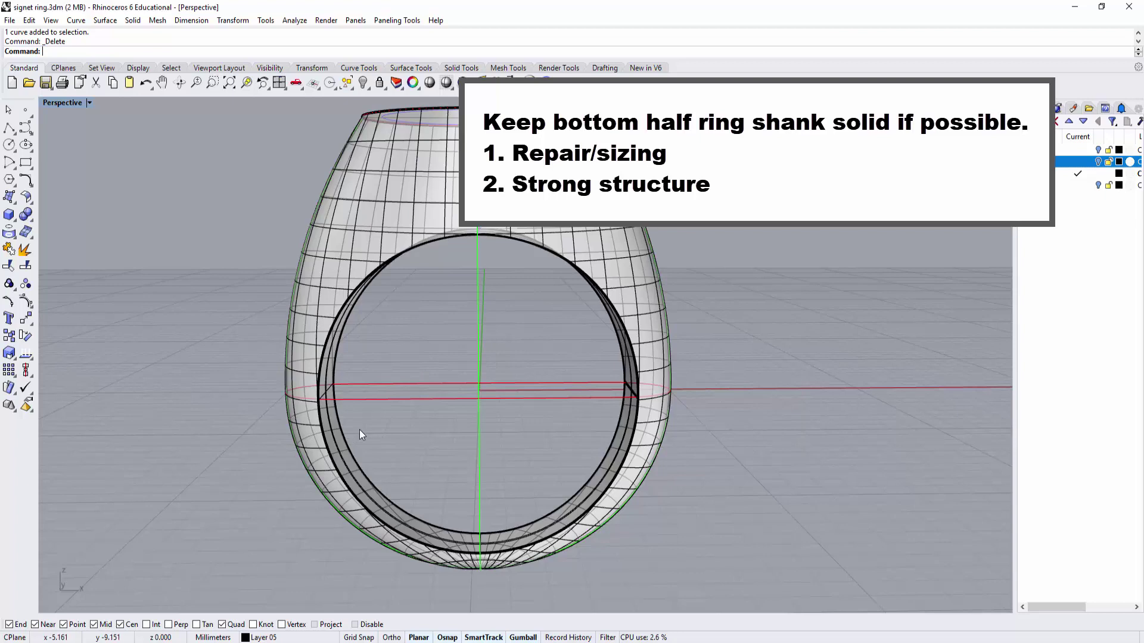
right_click_drag(367, 424, 368, 443)
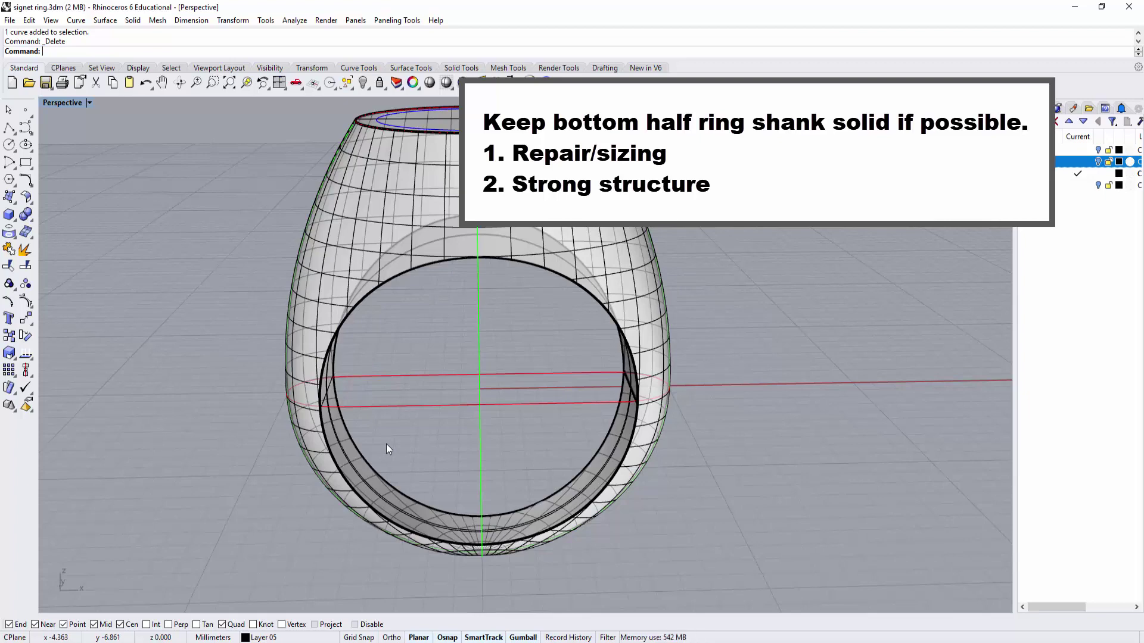
right_click_drag(396, 437, 447, 418)
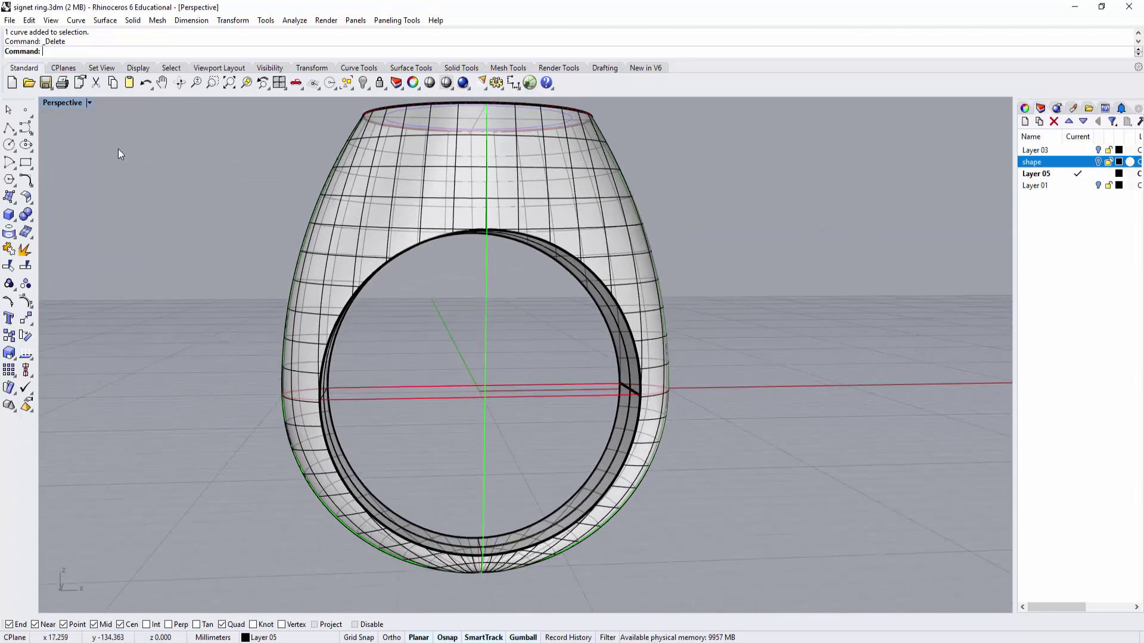
Restore the four-viewport layout, adjust the Front and Perspective views, and select the ring
double_click(72, 105)
right_click_drag(348, 486, 339, 505)
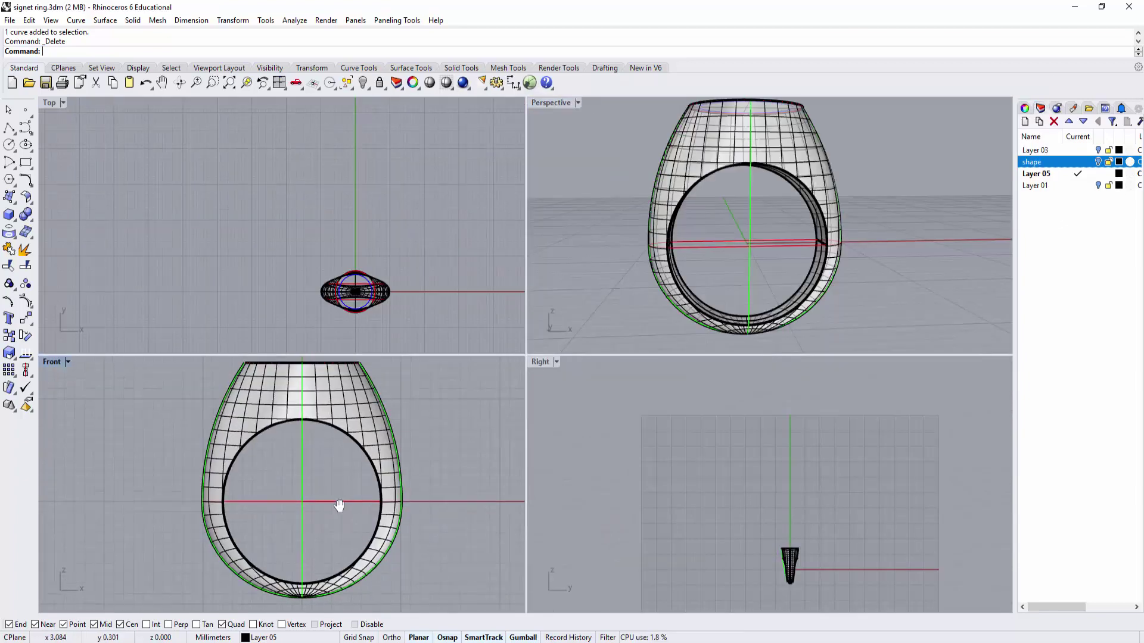
right_click_drag(780, 213, 758, 232)
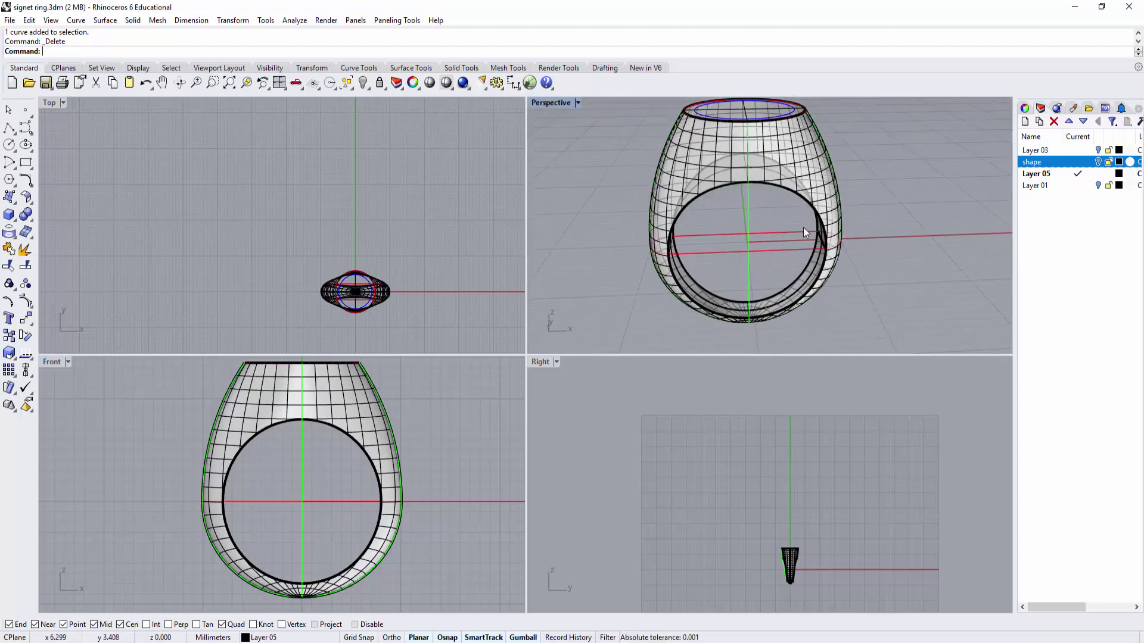
left_click(395, 520)
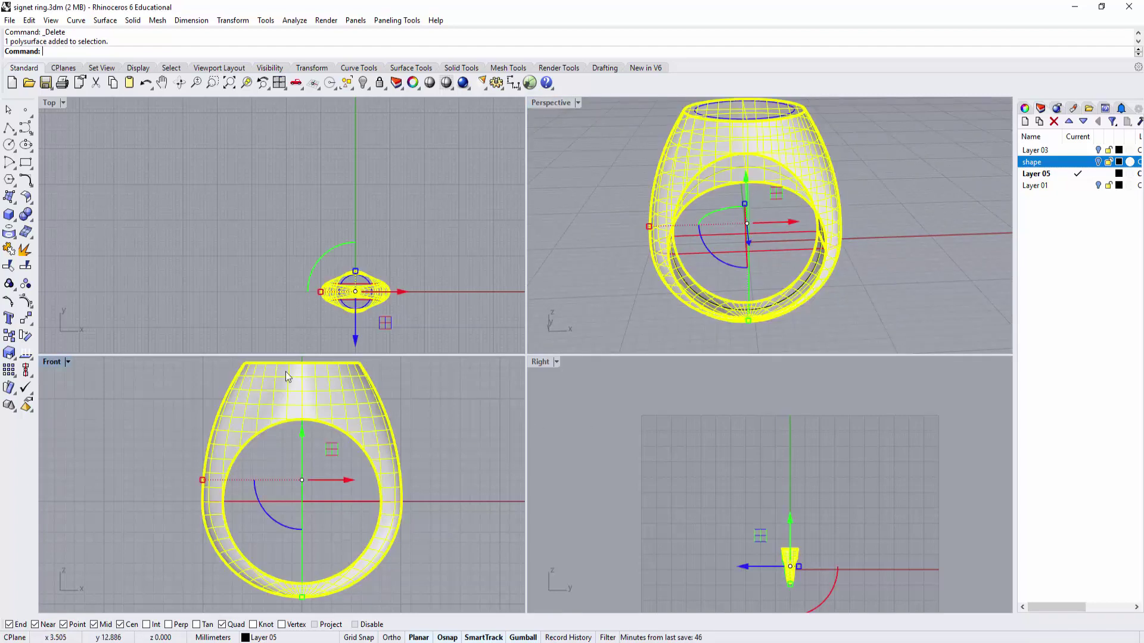
Draw a horizontal line from midpoint at 0 extending past the ring's right side
left_click(15, 136)
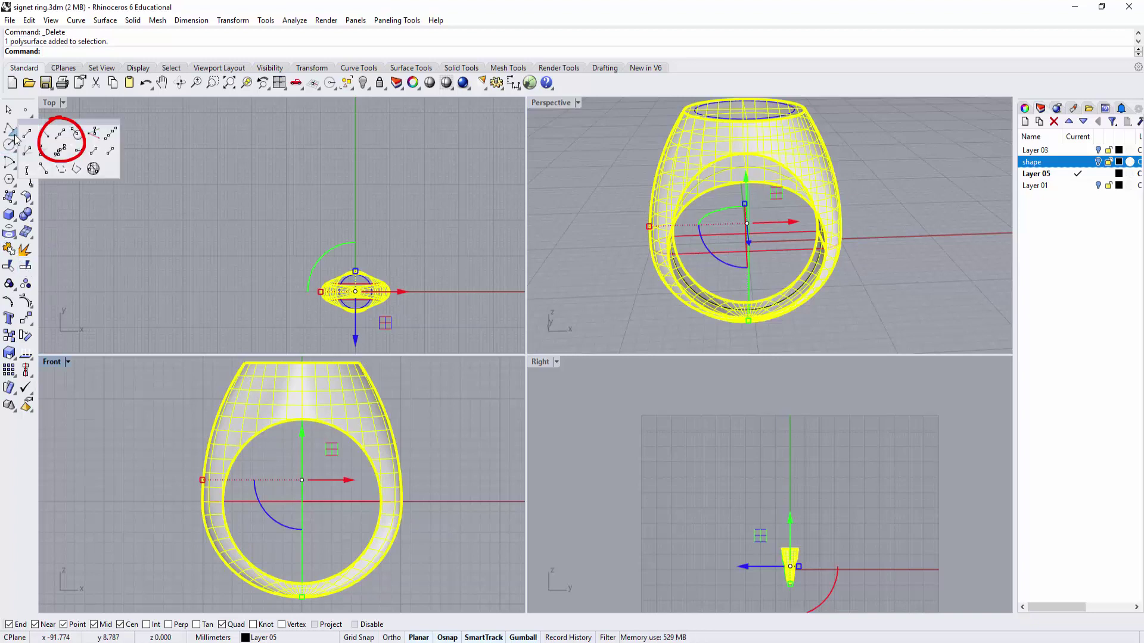
left_click(59, 134)
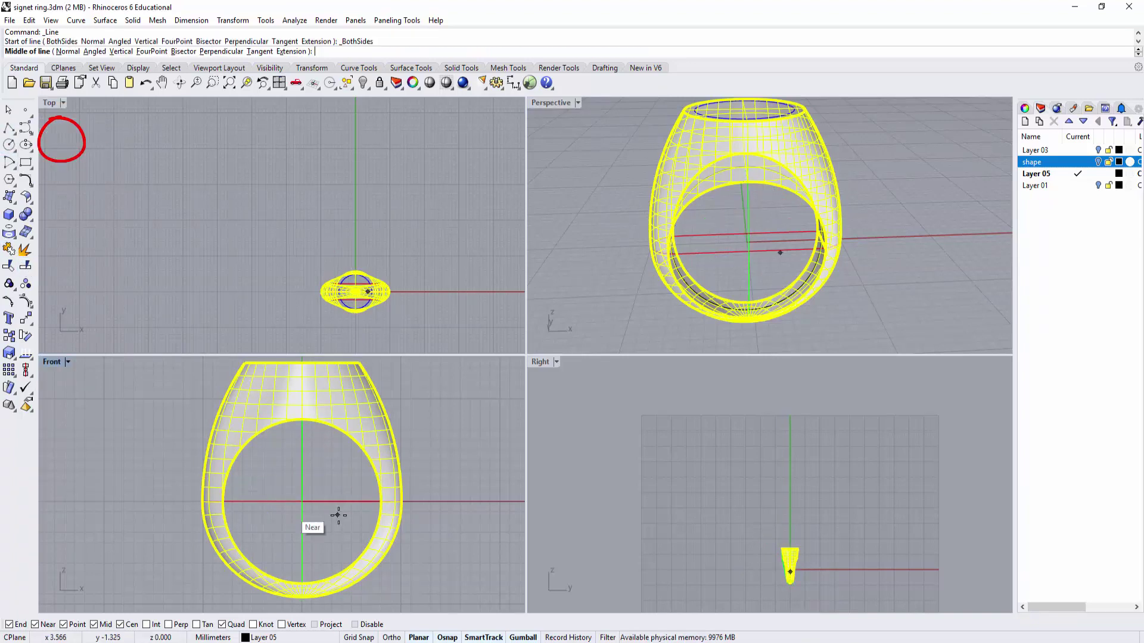
type("0")
key("Return")
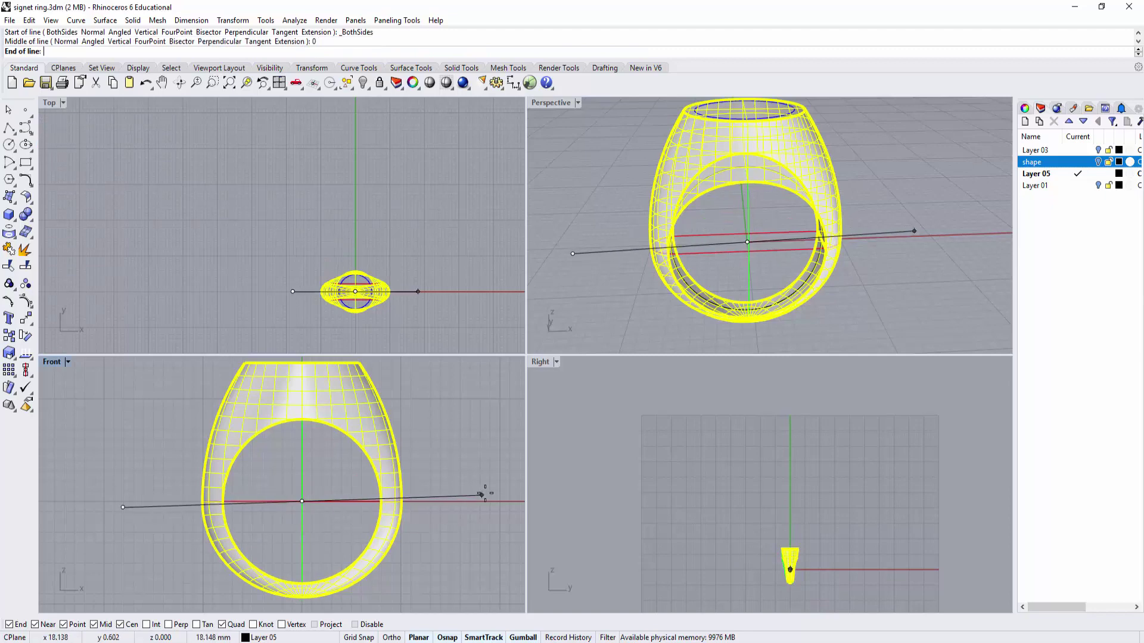
left_click(489, 502)
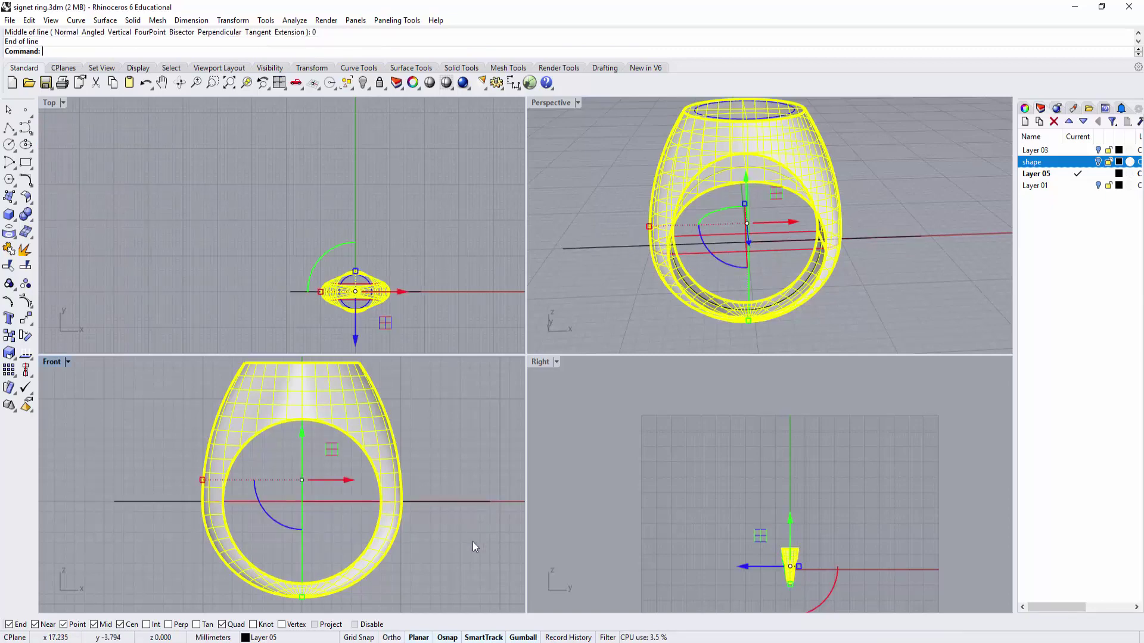
left_click(470, 502)
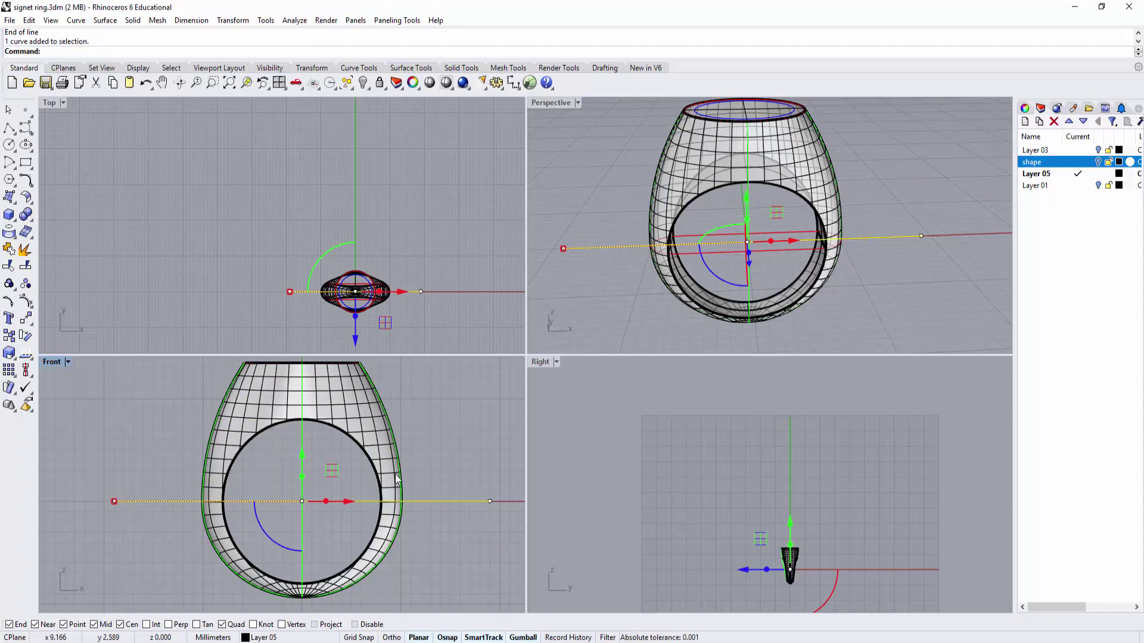
left_click(169, 325)
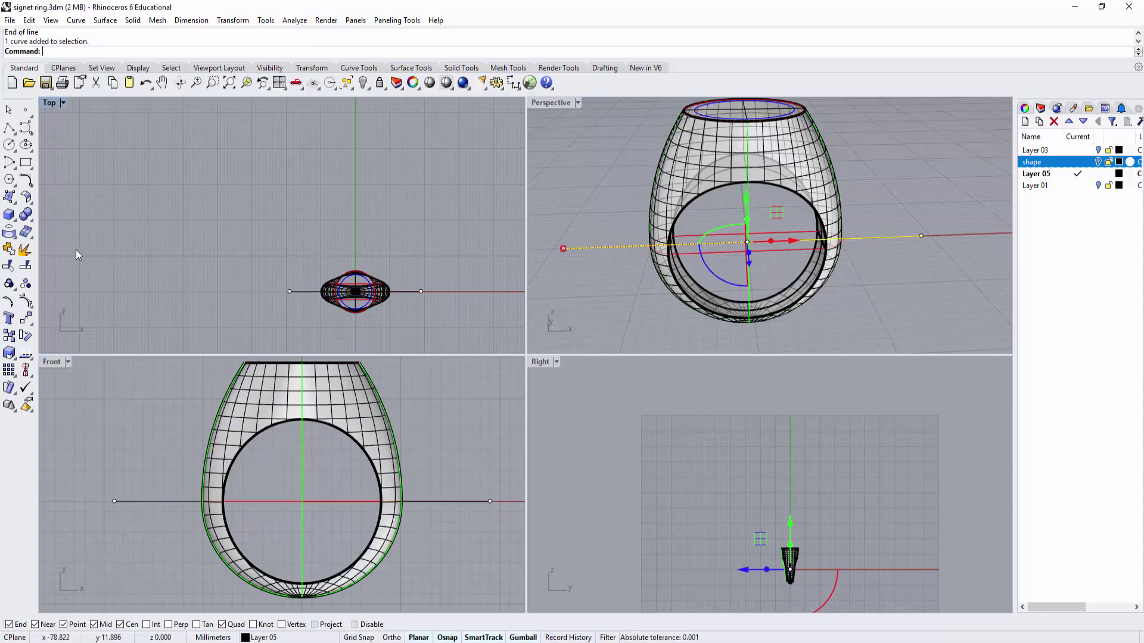
Split the ring into two halves using the horizontal line as cutter
left_click(27, 268)
left_click(242, 423)
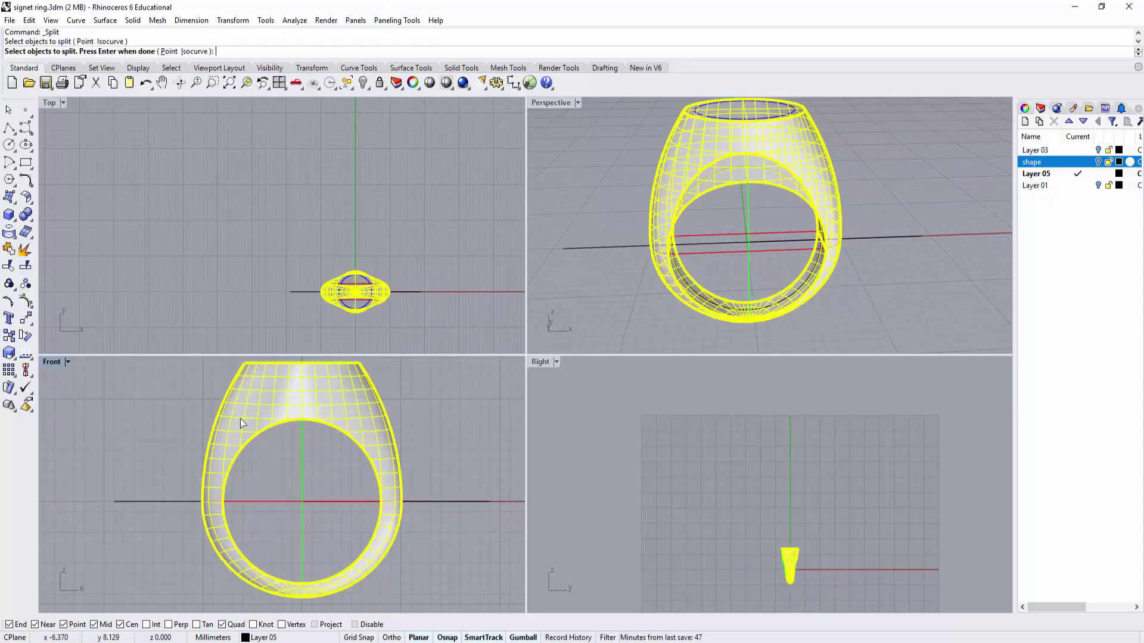
key("Return")
left_click(172, 502)
key("Return")
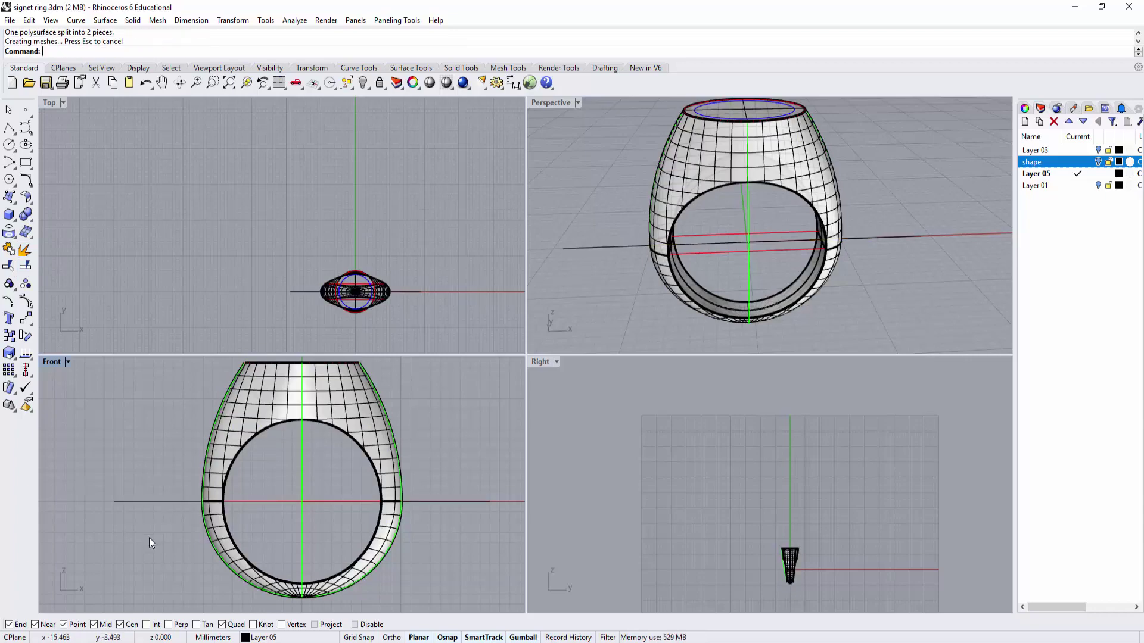
Hide the lower ring half, leaving the upper head visible
left_click(220, 541)
left_click(219, 455)
left_click(223, 536)
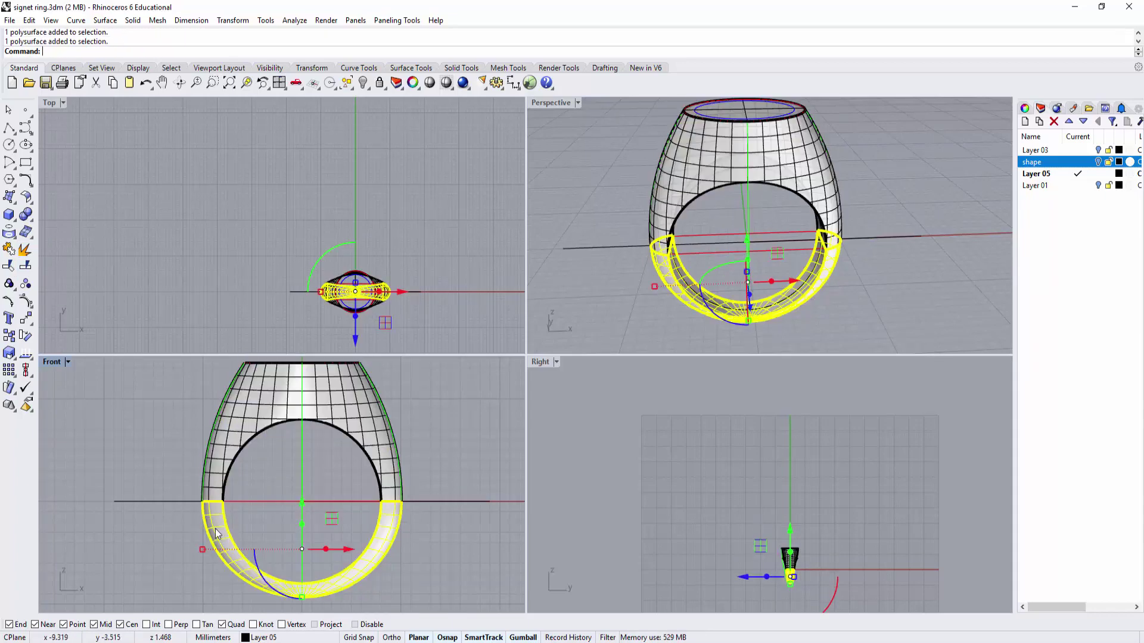
left_click(364, 84)
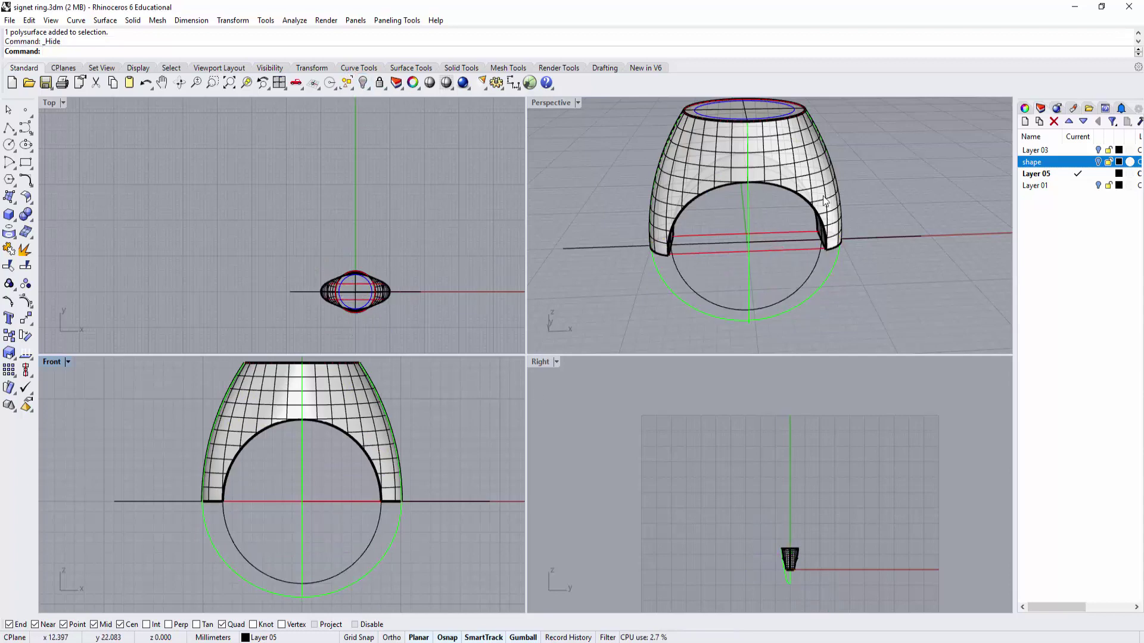
right_click_drag(774, 268, 843, 180)
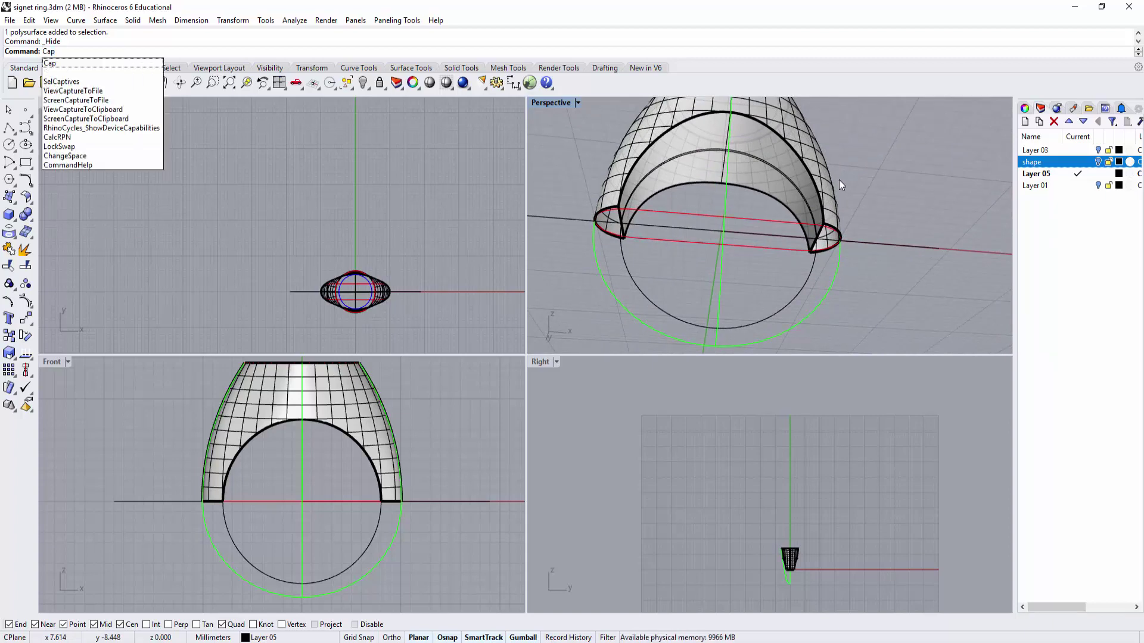
Cap the open ends of the upper ring half
key("Return")
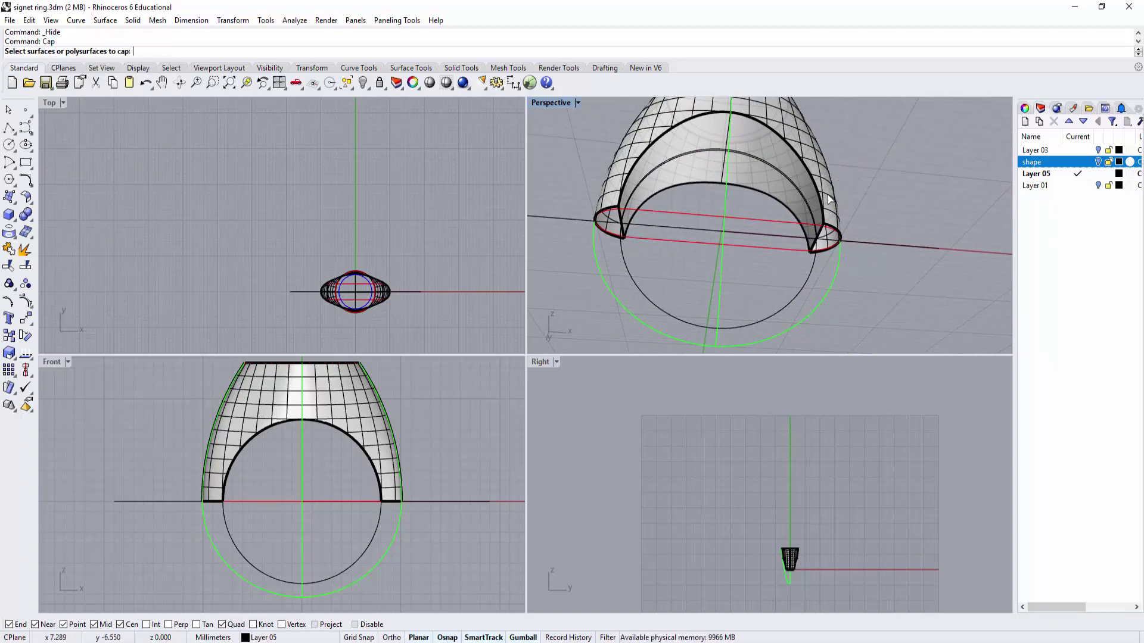
left_click(828, 199)
key("Return")
right_click_drag(828, 233, 954, 280)
key("ctrl+z")
Shell the capped ring half at 0.8 thickness, removing the inner band face
double_click(551, 103)
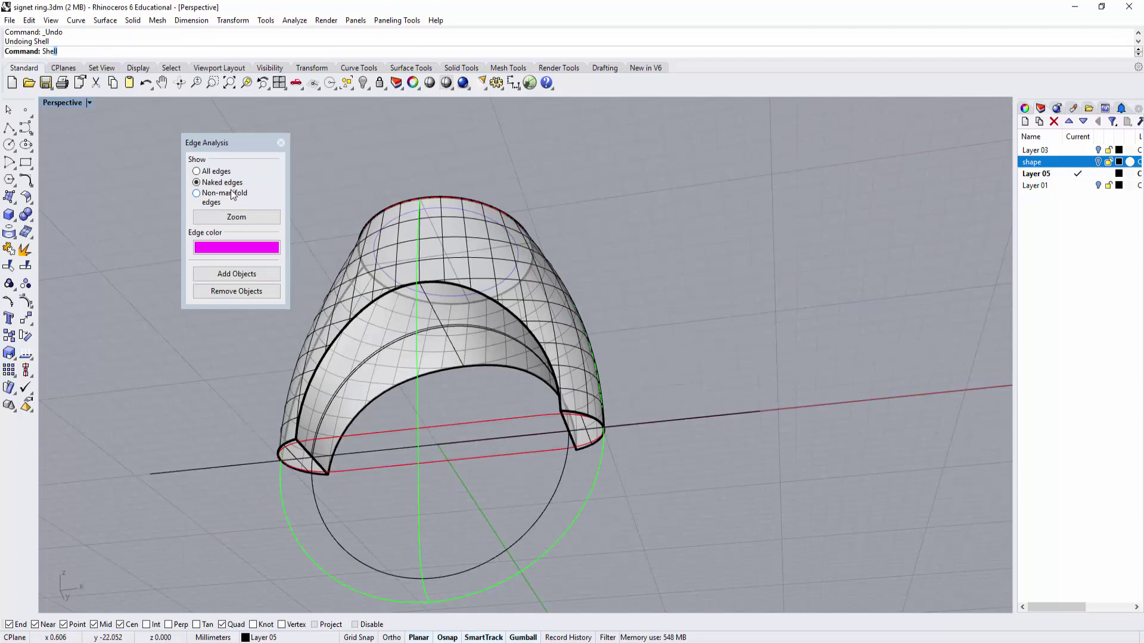
key("Return")
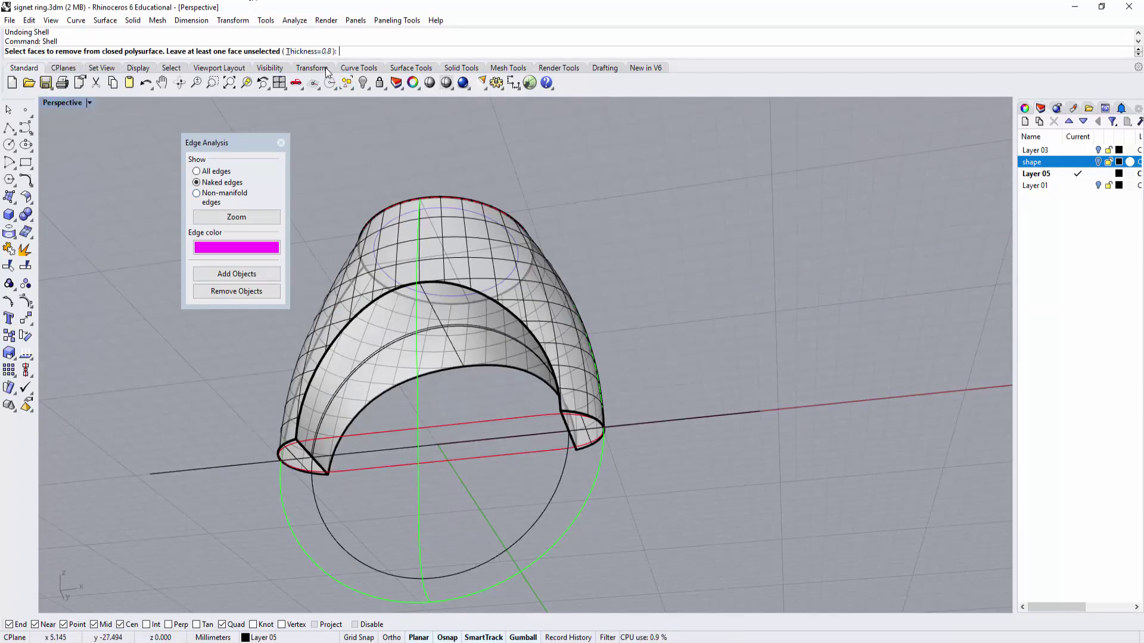
right_click_drag(644, 232, 666, 423)
scroll(666, 423, "up", 2)
scroll(666, 423, "up", 1)
right_click_drag(599, 335, 523, 287)
left_click(520, 269)
key("Return")
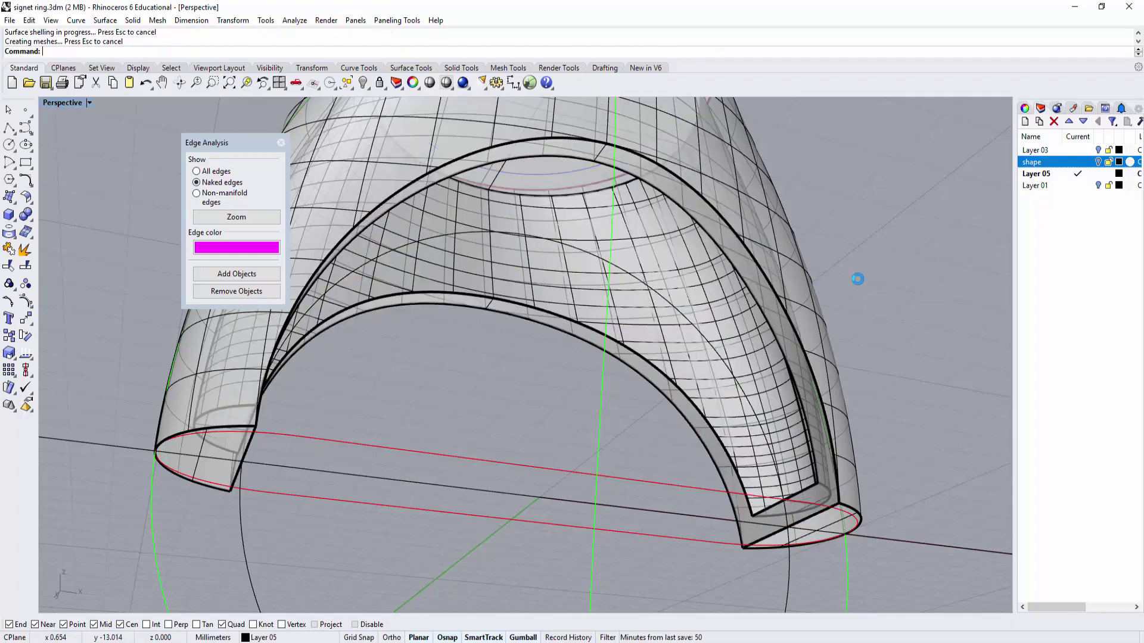
Cancel the repeated Shell command and hide the upper ring part
right_click_drag(884, 253, 777, 334)
scroll(776, 330, "up", 5)
right_click_drag(703, 334, 822, 275)
right_click(778, 313)
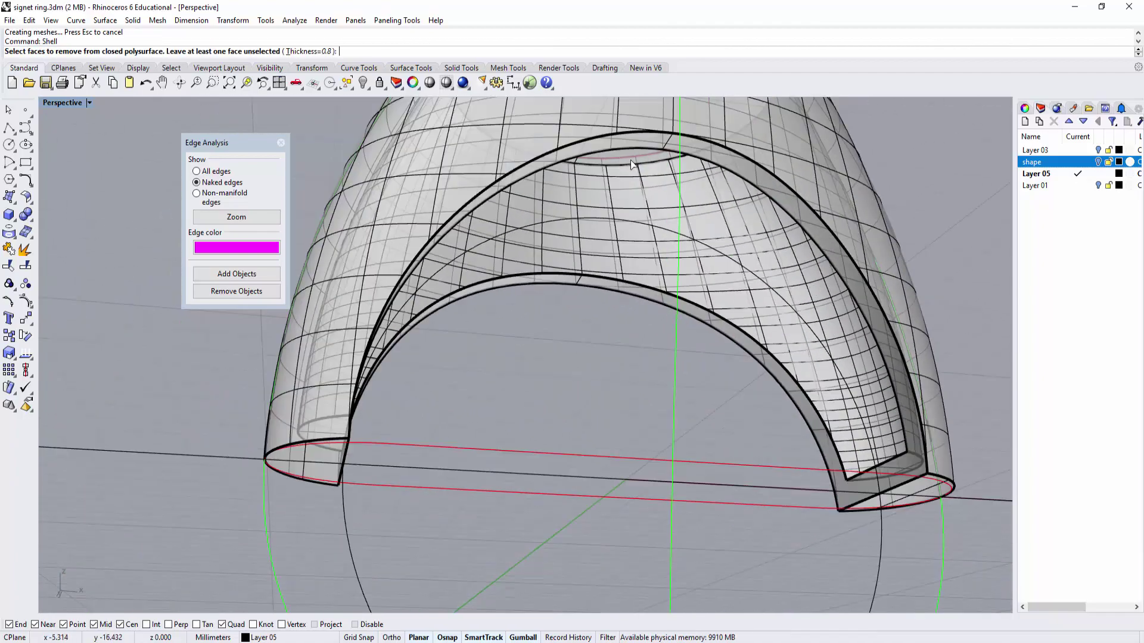
right_click_drag(642, 173, 769, 349)
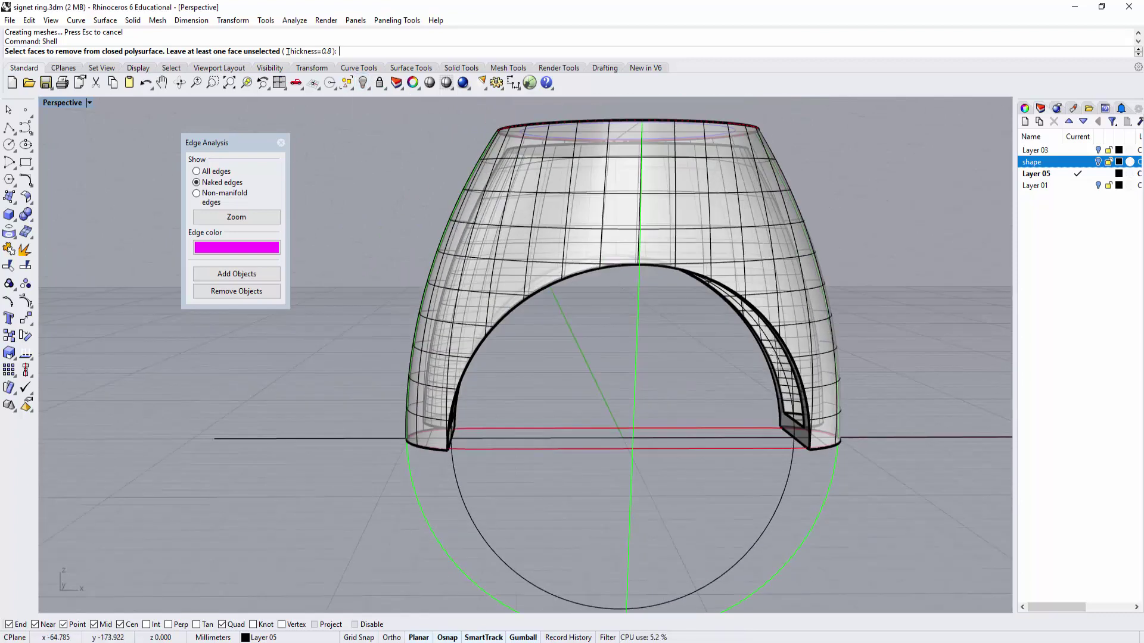
key("Escape")
key("ctrl+h")
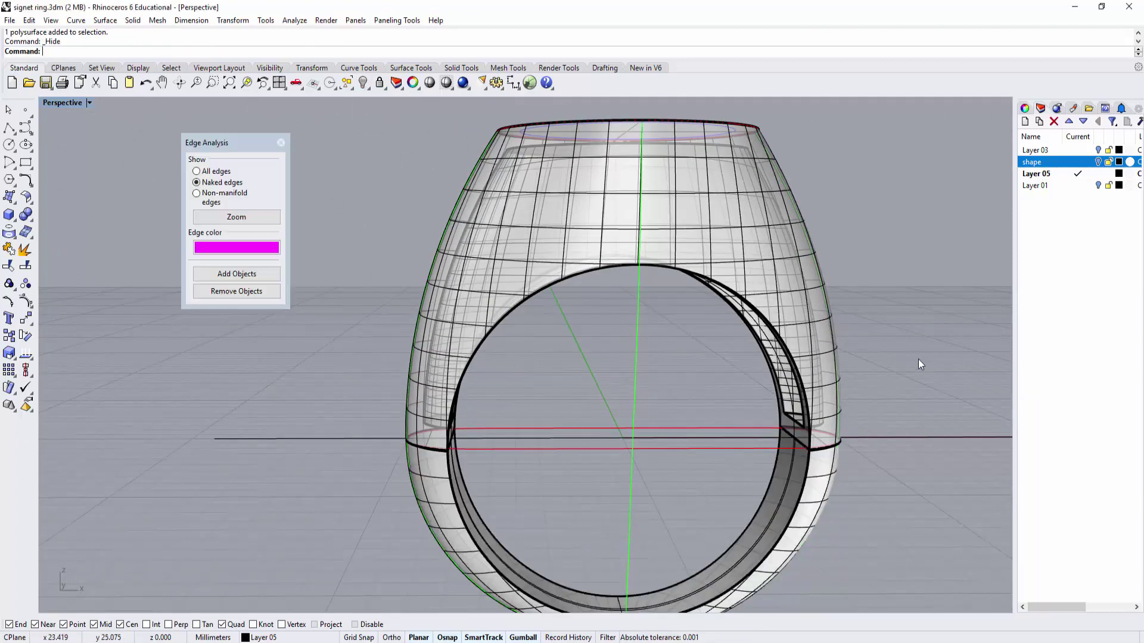
Cap both open ends of the lower shank band into a closed polysurface
right_click_drag(960, 500, 793, 437)
left_click(775, 512)
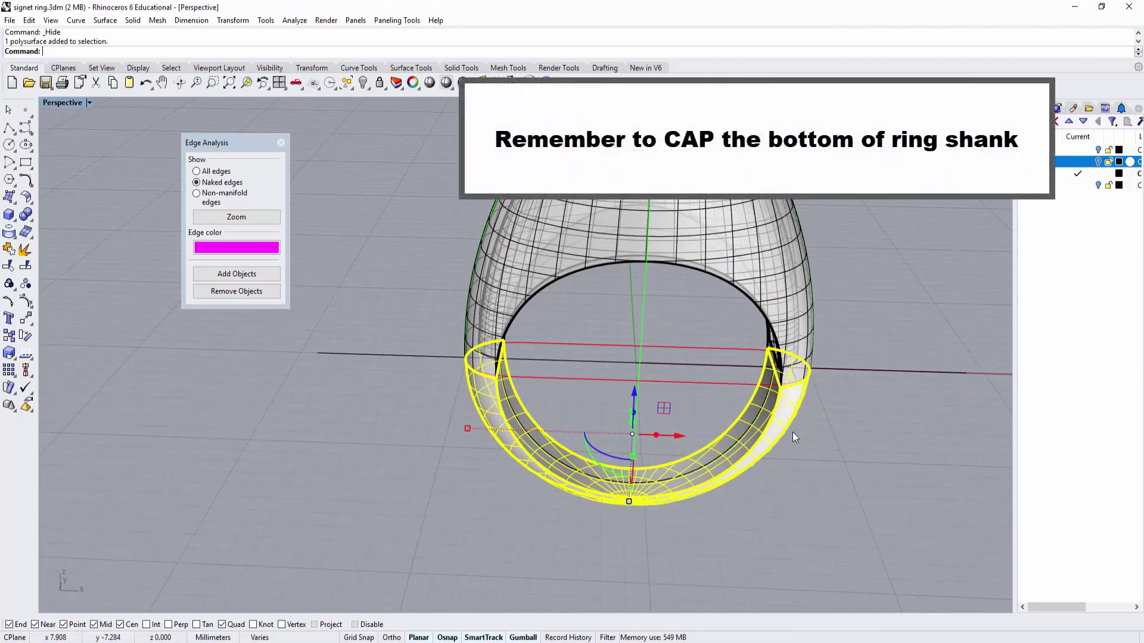
key("Return")
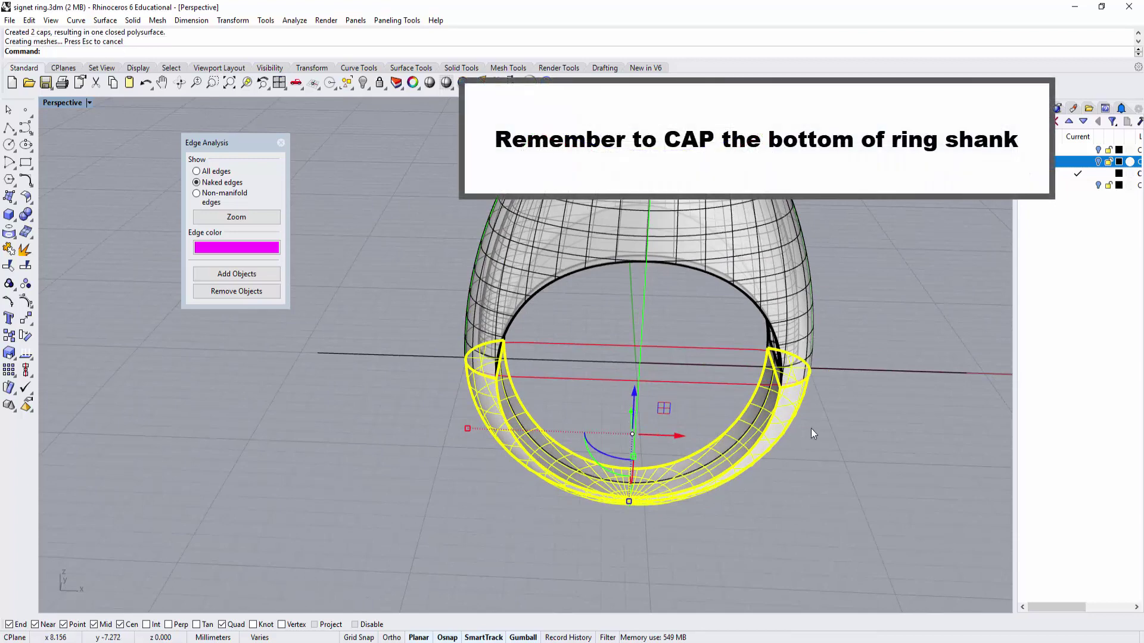
Boolean-union the lower shank and the ring top into one solid
left_click(788, 419)
left_click(784, 300)
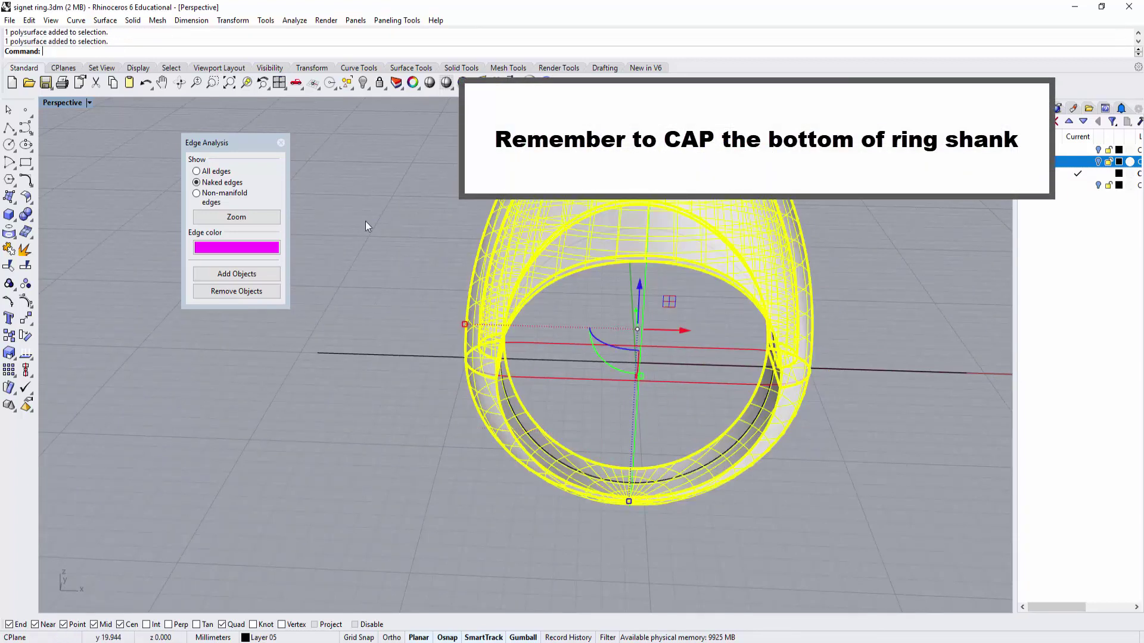
left_click(27, 217)
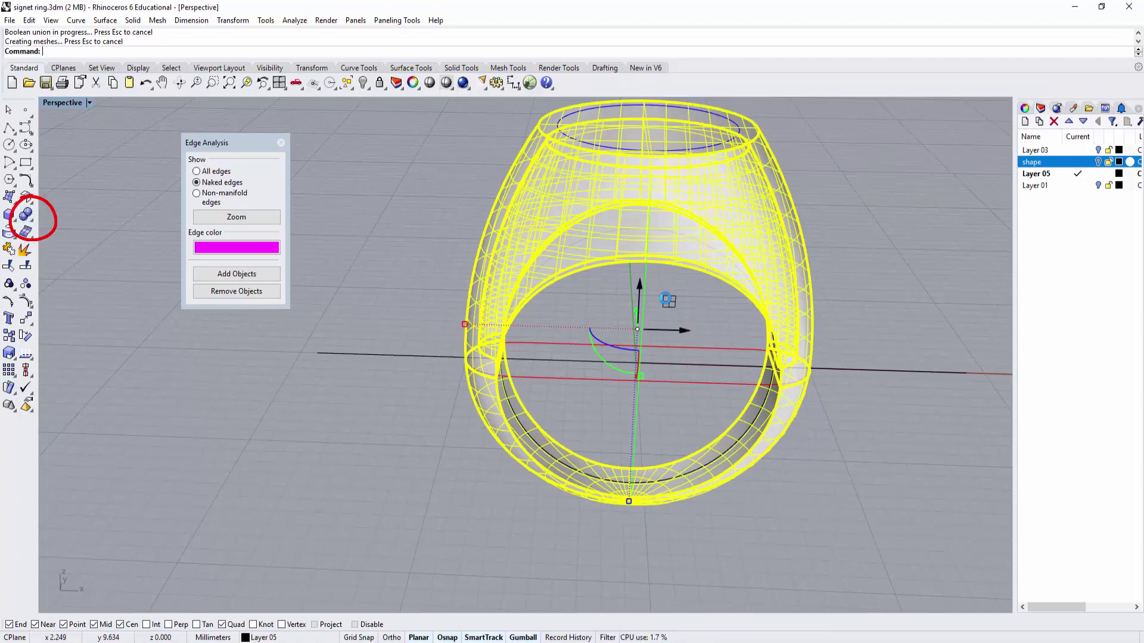
right_click_drag(695, 352, 643, 324)
Move the merged ring off to the right and hide the construction curves
left_click(684, 348)
left_click_drag(646, 350, 934, 417)
left_click(783, 549)
right_click_drag(609, 321, 408, 124, "shift")
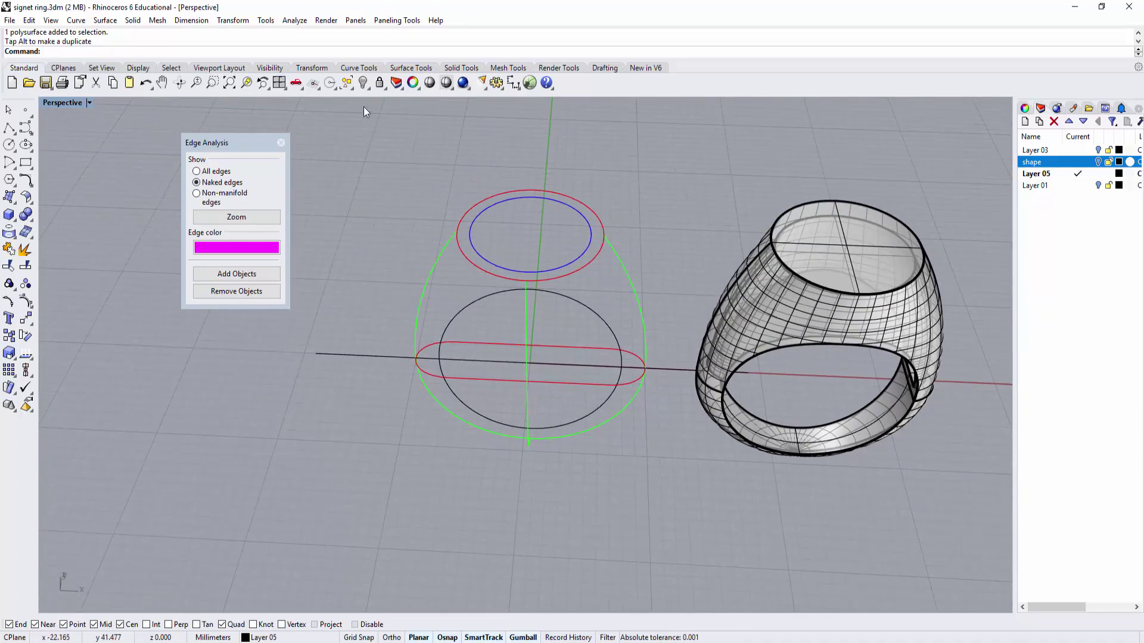
key("ctrl+h")
right_click_drag(453, 333, 659, 223)
right_click_drag(628, 330, 630, 370)
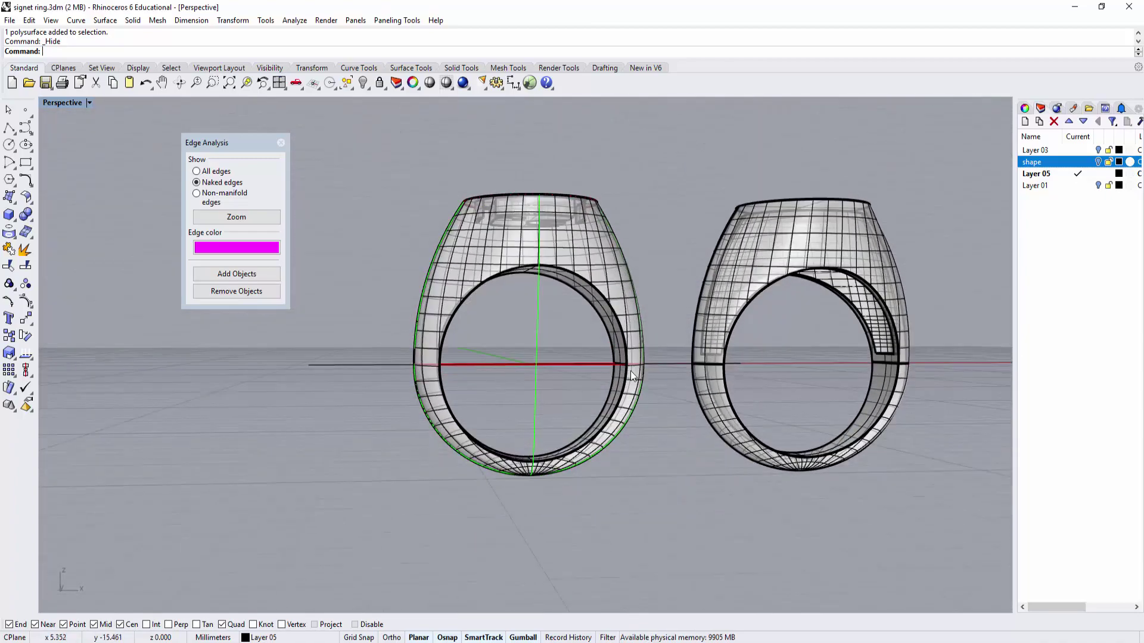
left_click(630, 371)
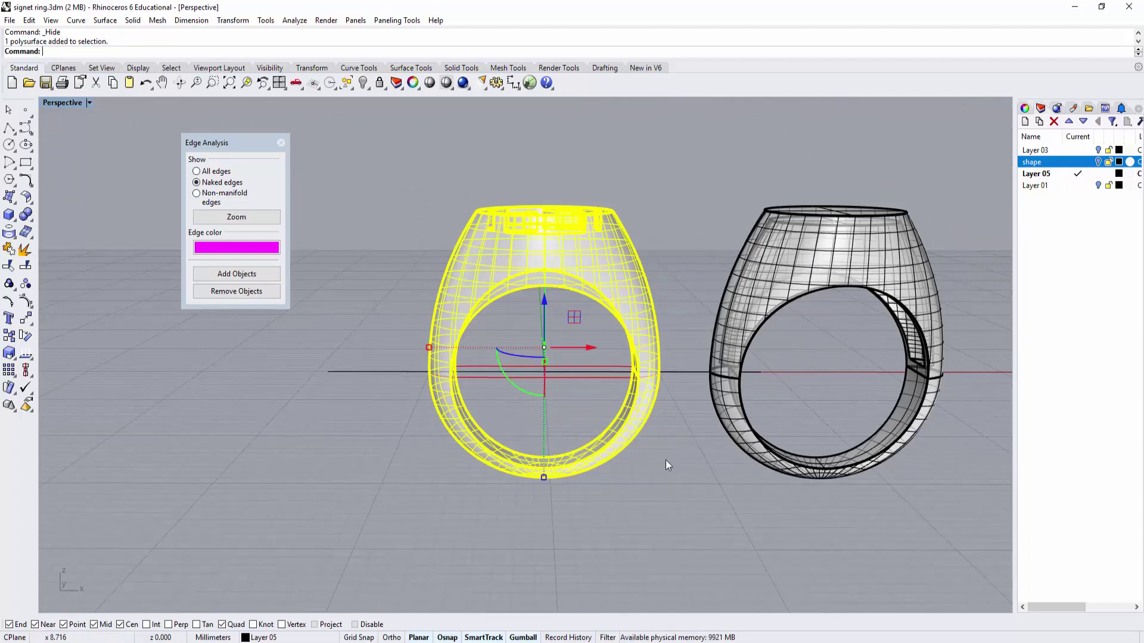
left_click(671, 366)
right_click_drag(660, 435, 580, 233)
scroll(580, 232, "up", 10)
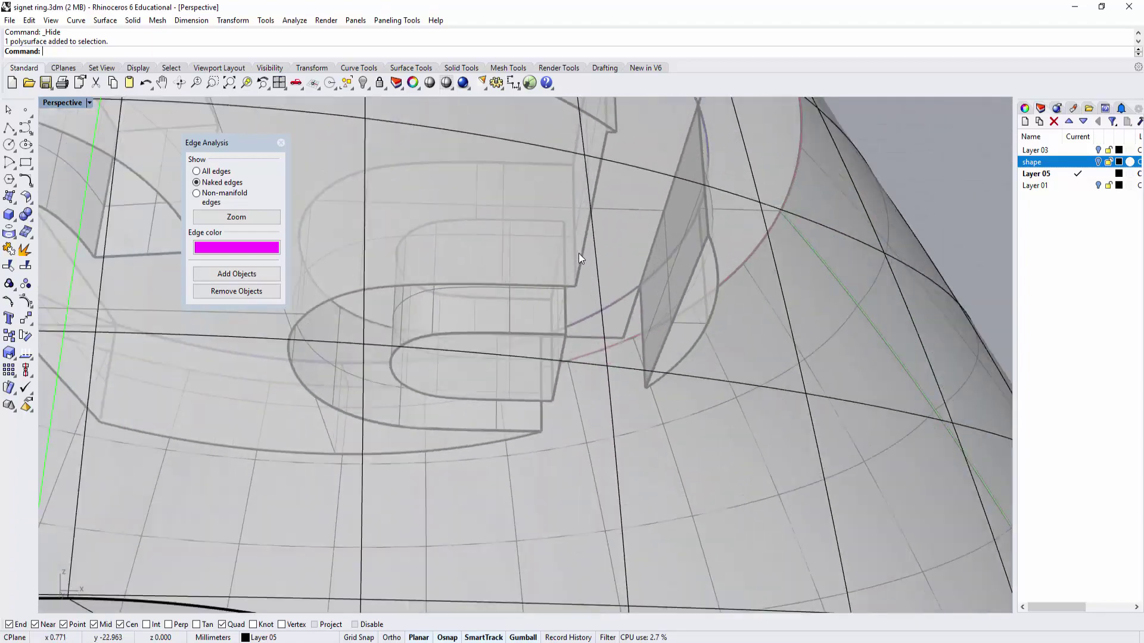
scroll(583, 270, "down", 3)
mouse_move(583, 270)
right_mouse_down()
mouse_move(606, 285)
mouse_move(544, 275)
right_mouse_up()
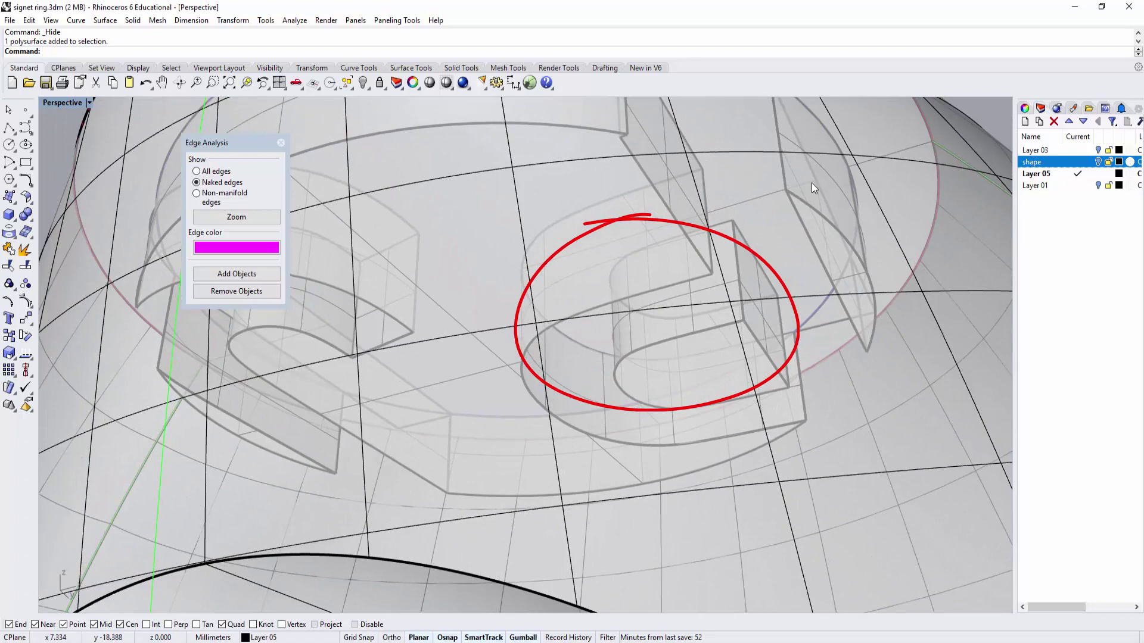
mouse_move(720, 191)
right_mouse_down()
mouse_move(766, 212)
mouse_move(770, 198)
mouse_move(777, 223)
right_mouse_up()
scroll(782, 324, "up", 2)
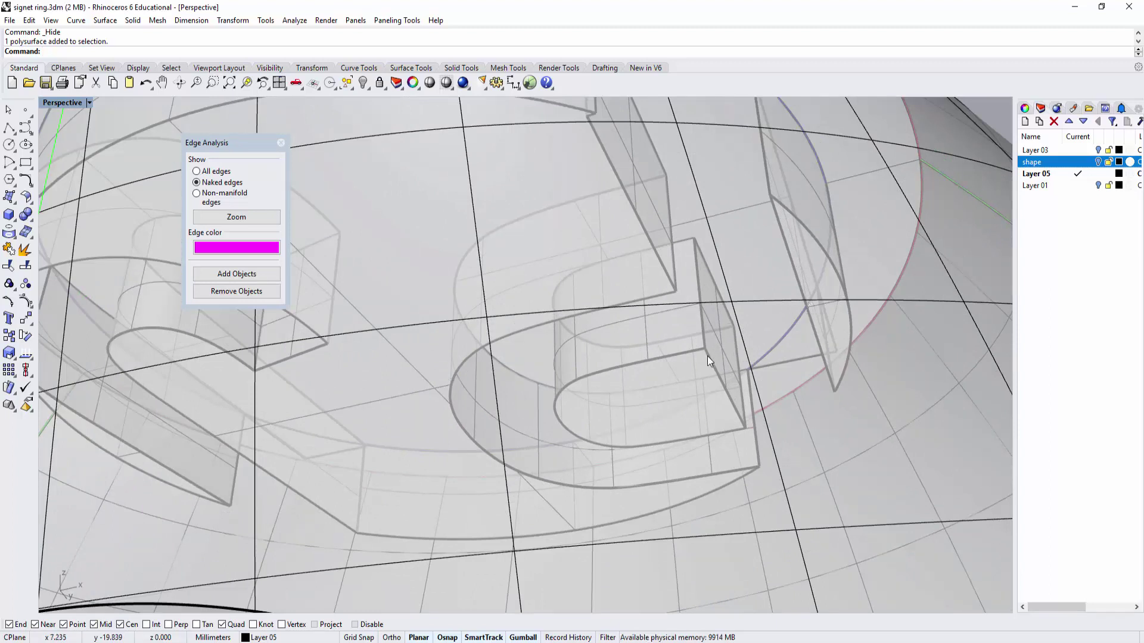
left_click_drag(704, 358, 810, 332)
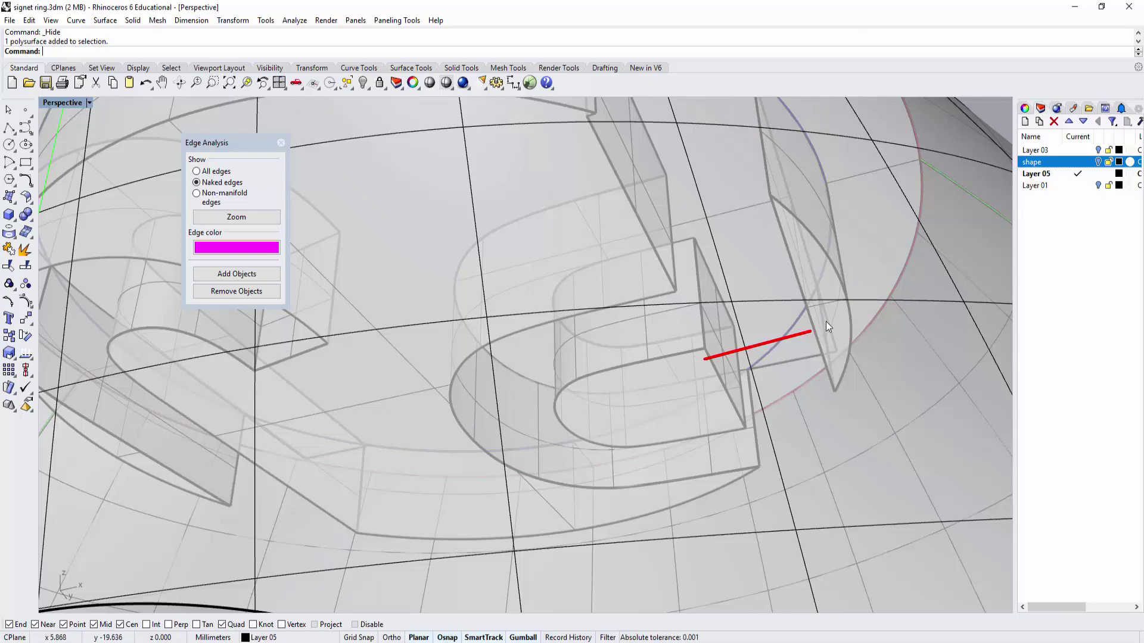
Shell the lettered ring by removing its inner face, dismissing the not-solid warning
scroll(826, 320, "down", 10)
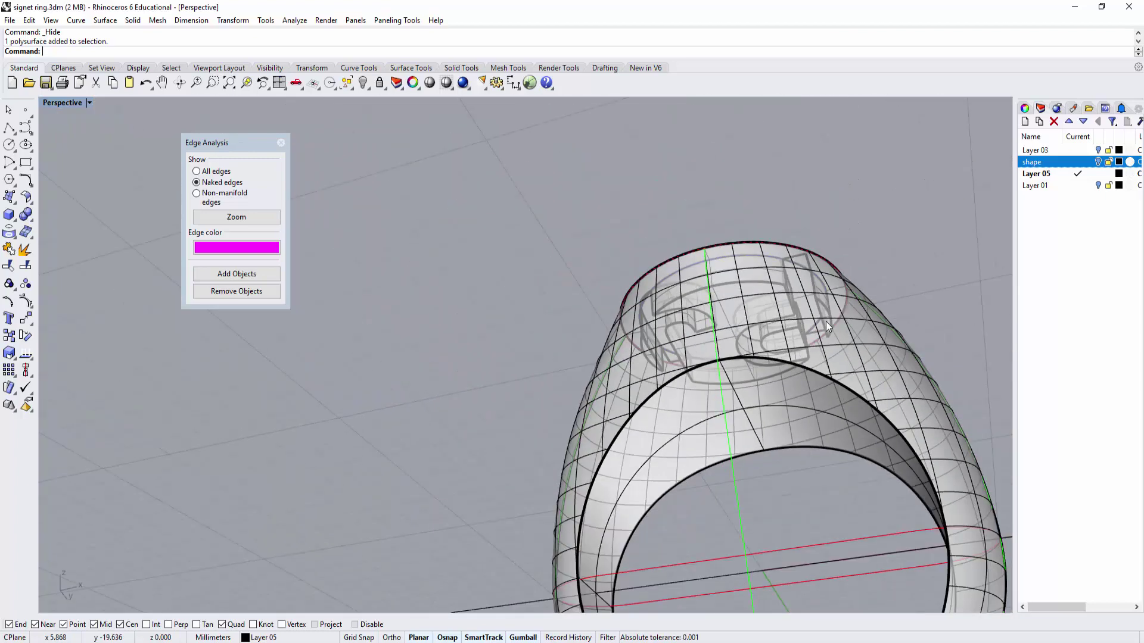
right_click_drag(838, 348, 570, 264, "shift")
right_click_drag(462, 369, 359, 444)
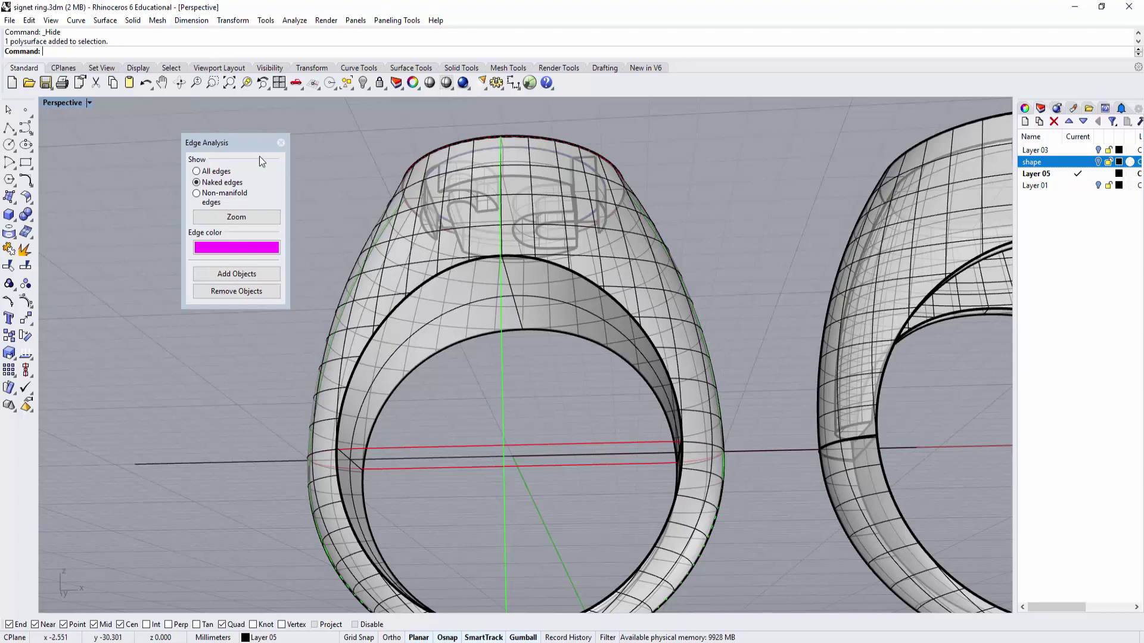
type("ell")
key("Return")
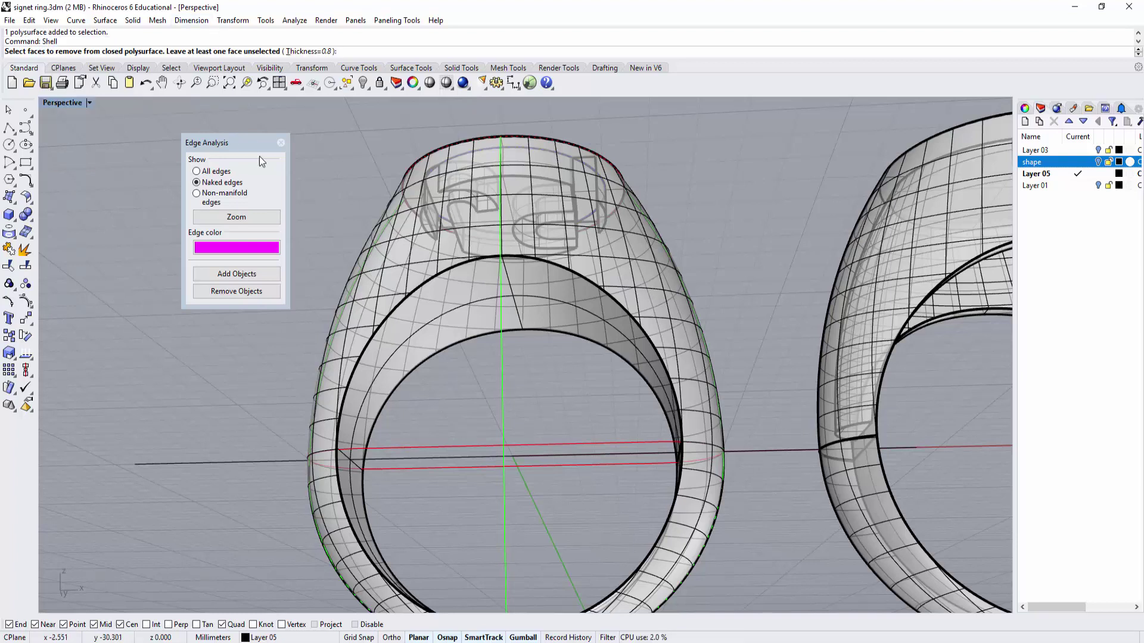
left_click(617, 333)
key("Return")
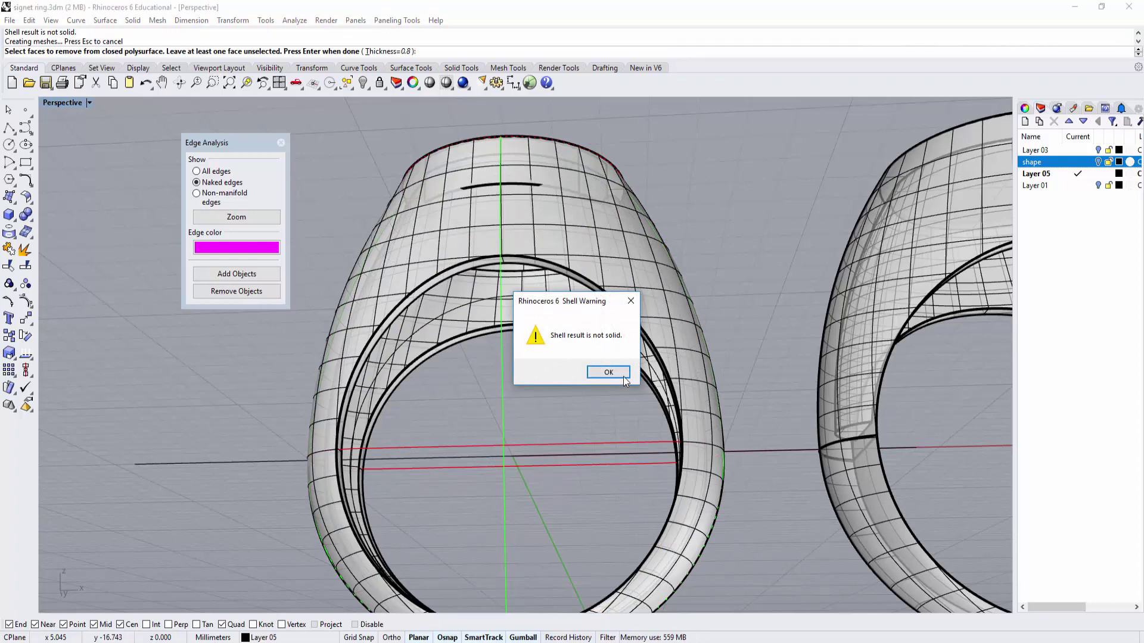
left_click(609, 372)
Inspect the ring top, frame both rings, and undo the failed shell
right_click_drag(614, 363, 593, 249)
right_click_drag(526, 319, 516, 233)
key("Home")
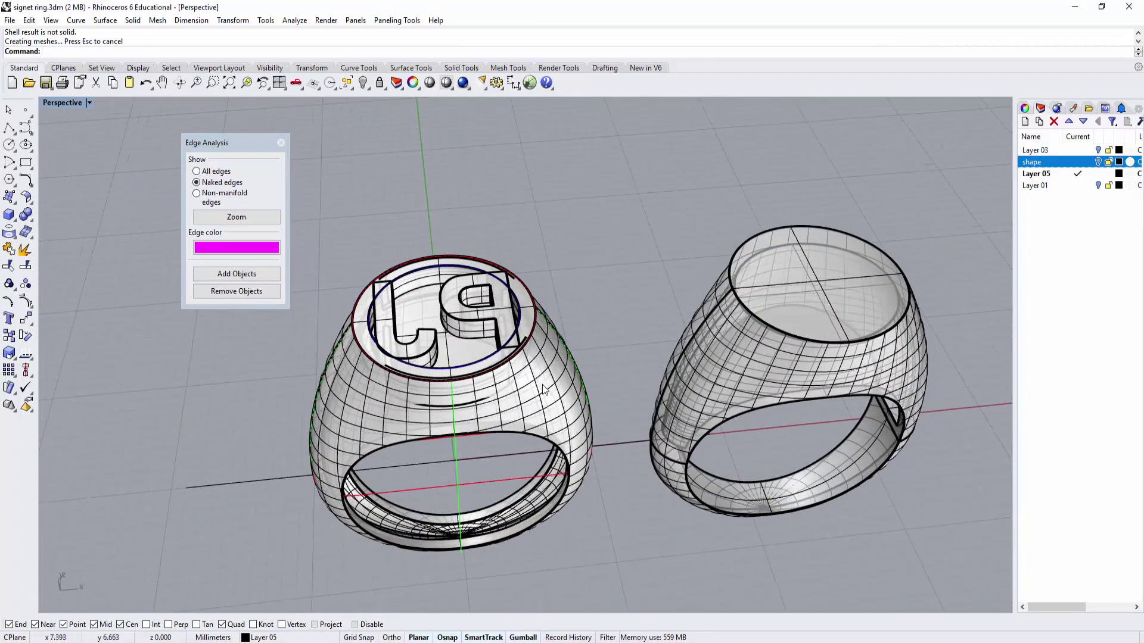
key("ctrl+z")
Move the left lettered ring further to the left
right_click_drag(593, 346, 580, 300)
right_click_drag(484, 317, 530, 312)
scroll(492, 273, "up", 2)
right_click_drag(653, 260, 556, 352)
left_click(555, 352)
left_click_drag(517, 437, 138, 458)
right_click_drag(550, 385, 466, 141)
Show the previously hidden plain ring body between the two rings
right_click(363, 82)
left_click(659, 265)
right_click_drag(659, 264, 624, 351)
Undo the previous alignment and switch to the four-viewport layout
left_click(625, 350)
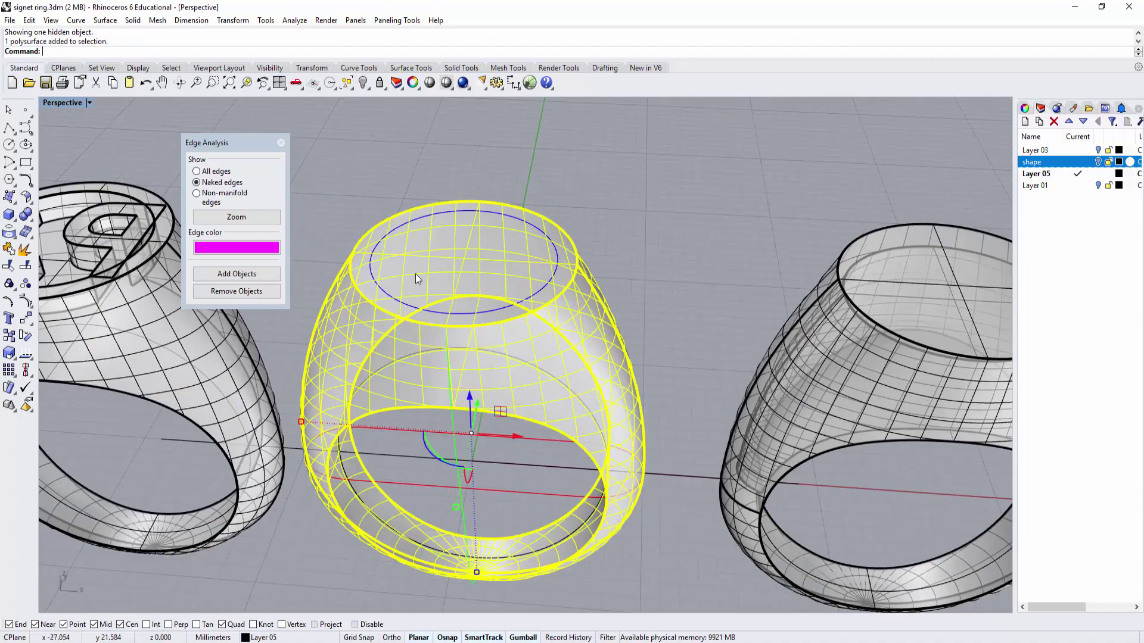
scroll(577, 285, "down", 3)
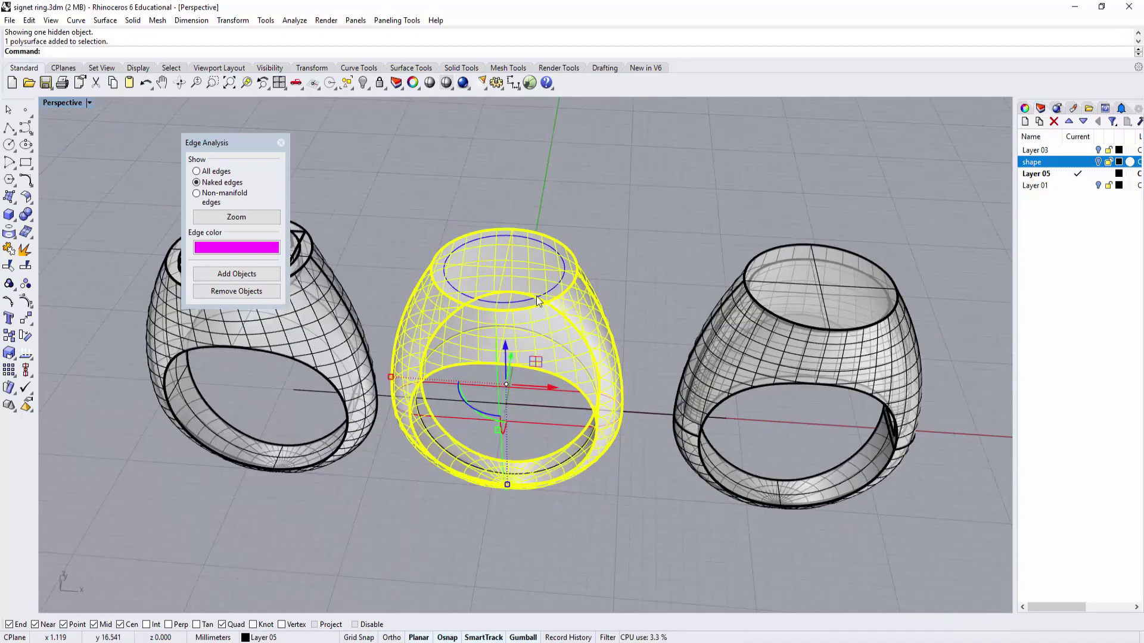
key("ctrl+z")
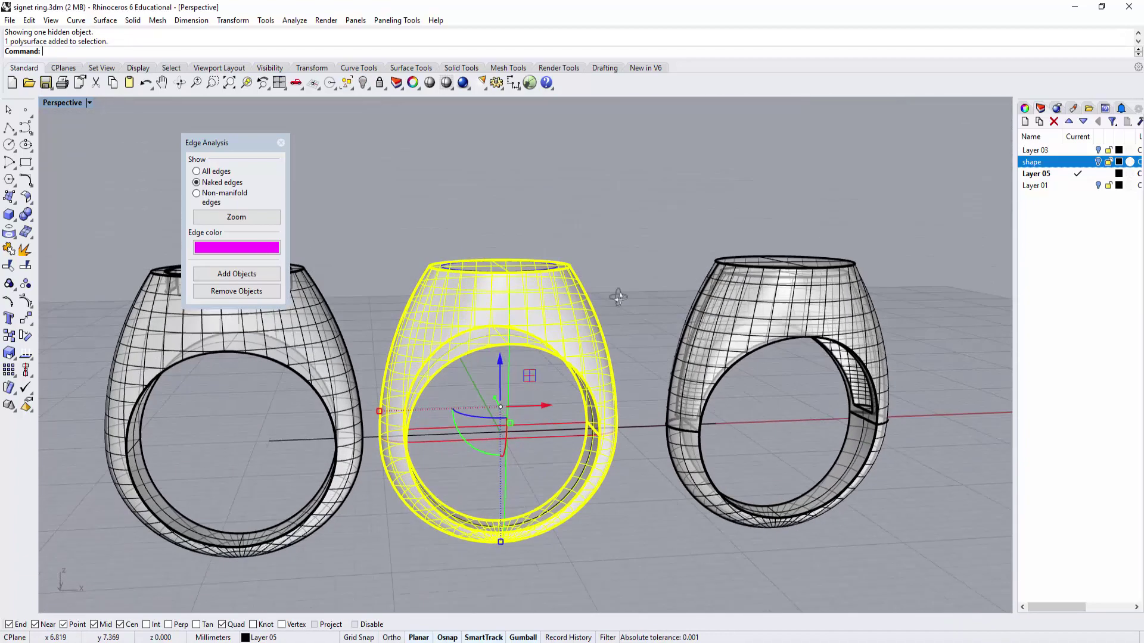
key("ctrl+m")
Align the left ring concentrically onto the origin ring
left_click(229, 450)
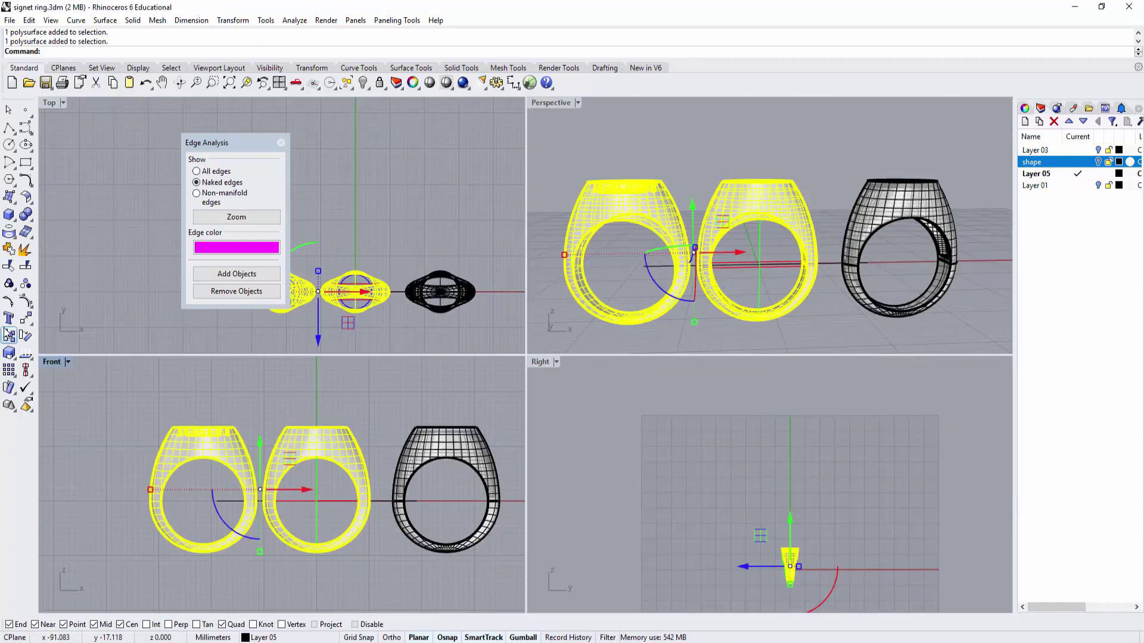
left_click(25, 370)
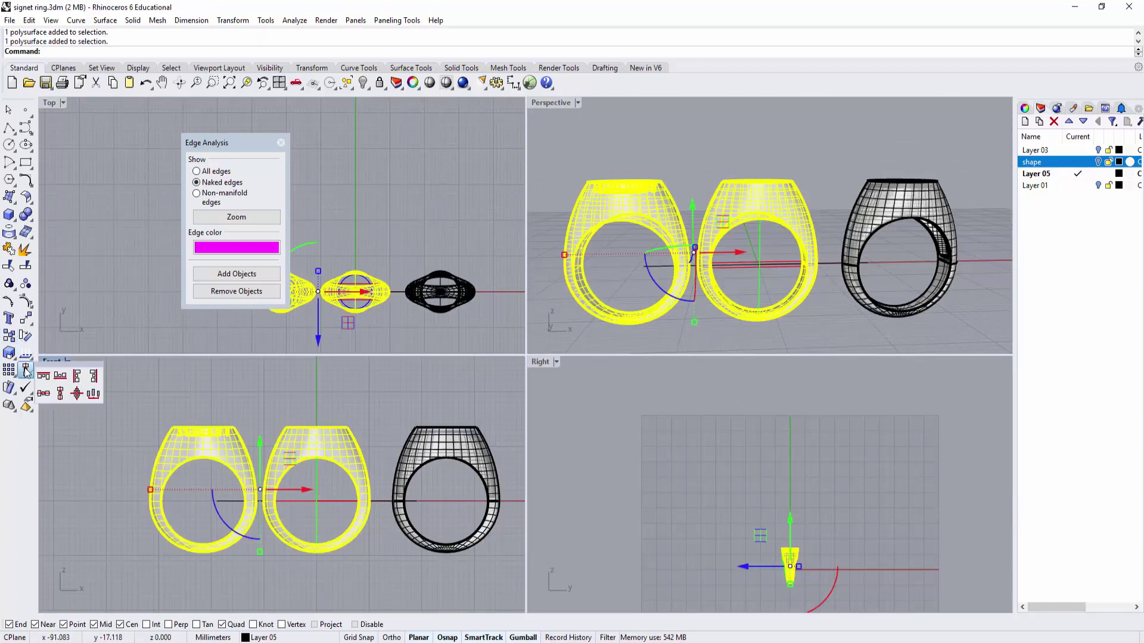
left_click(77, 393)
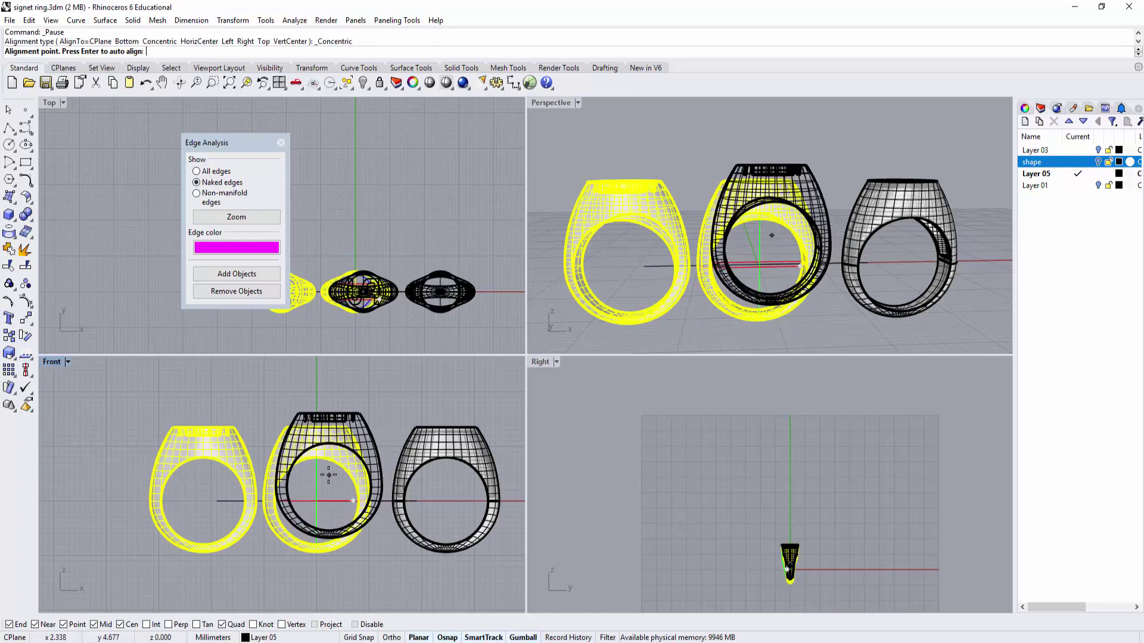
type("0")
key("Return")
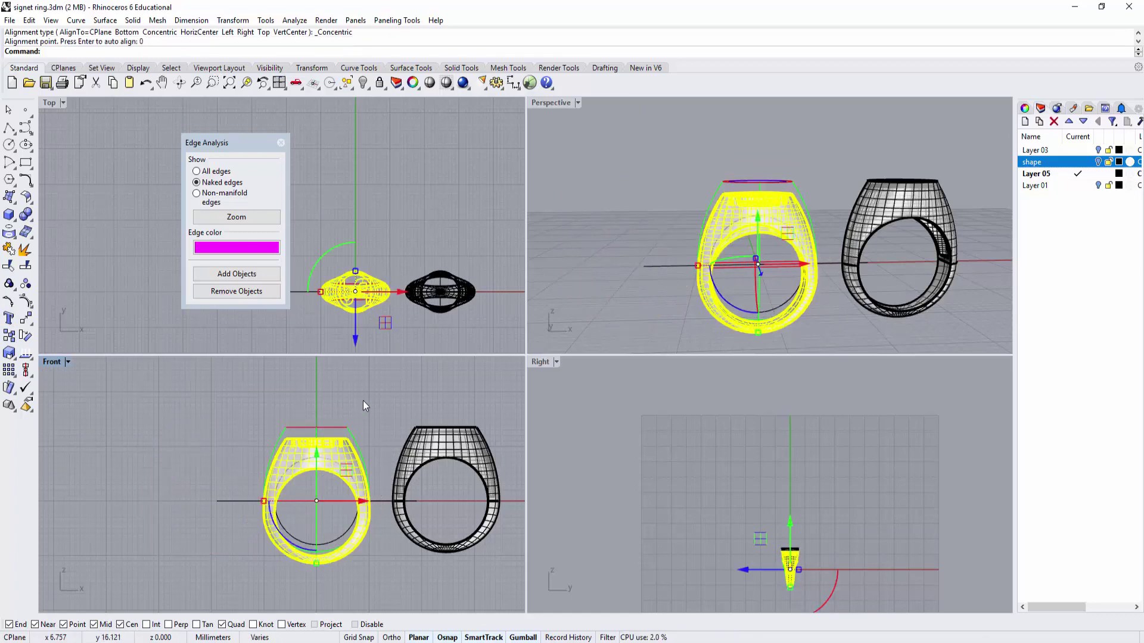
scroll(332, 503, "up", 3)
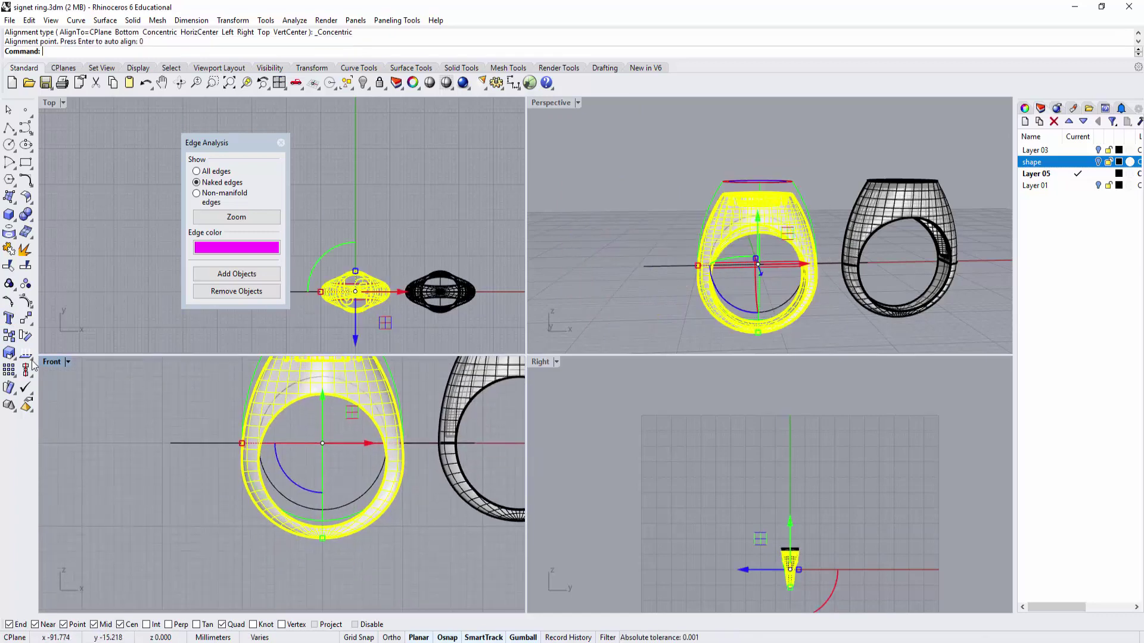
Nudge the aligned ring with Move, then select the second overlapping polysurface
left_click(25, 318)
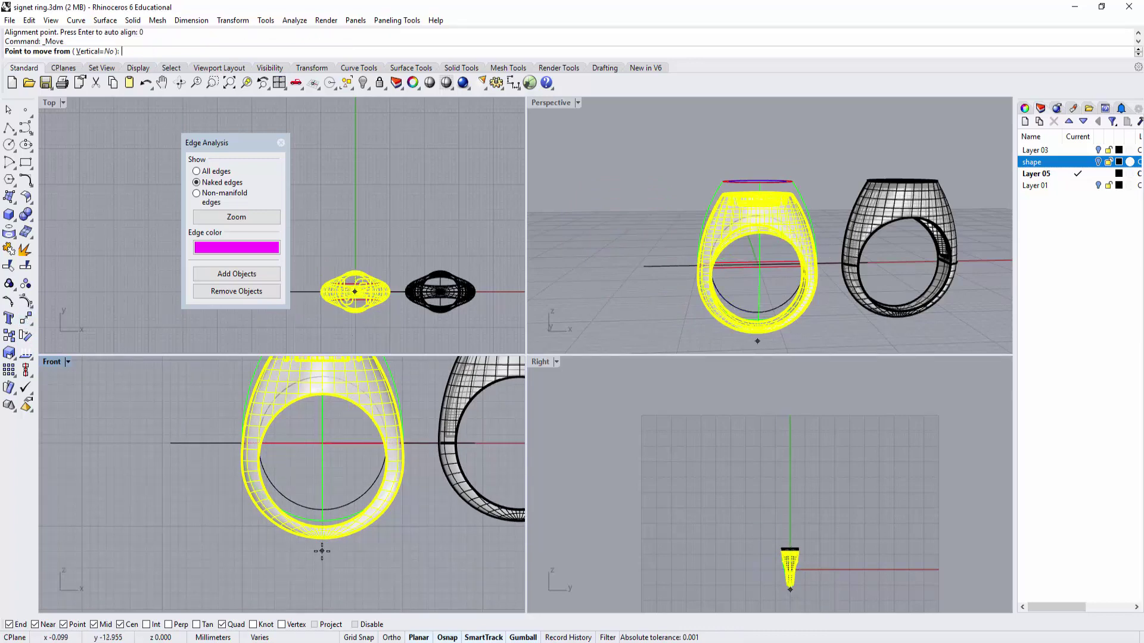
left_click(322, 551)
left_click(326, 536)
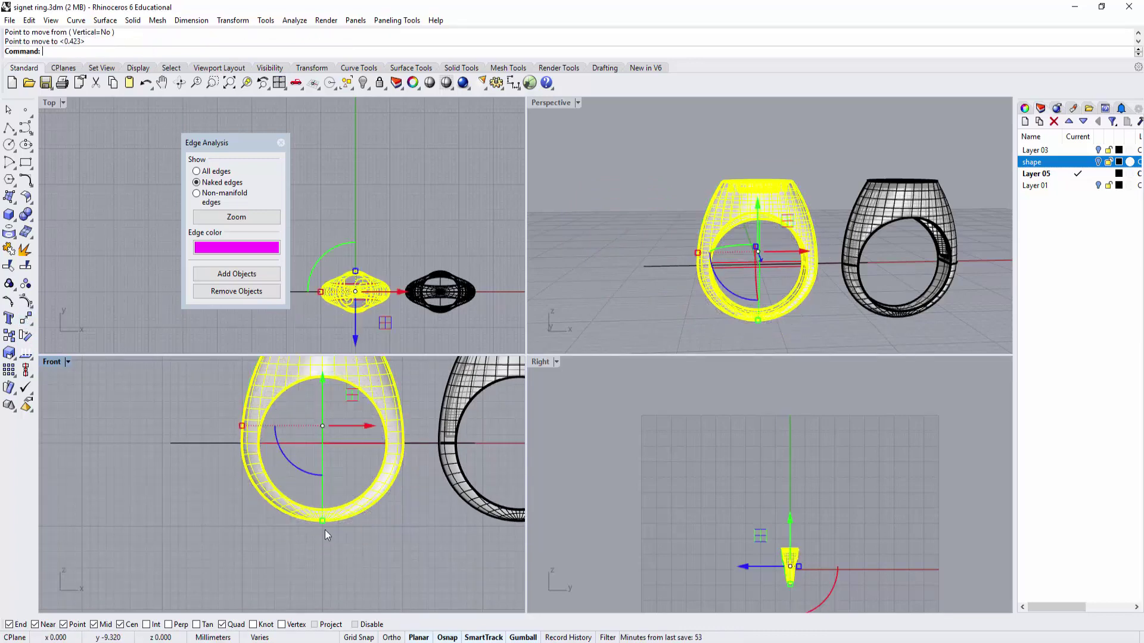
key("Escape")
scroll(354, 466, "down", 3)
right_click_drag(677, 214, 782, 201)
scroll(785, 231, "up", 4)
left_click(818, 226)
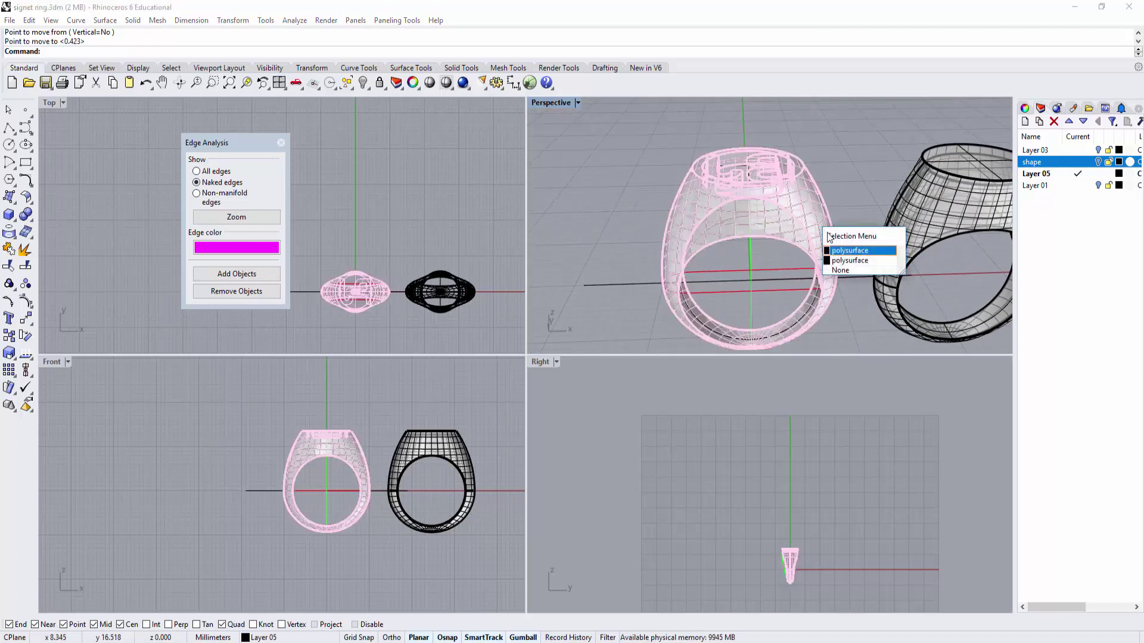
left_click(839, 261)
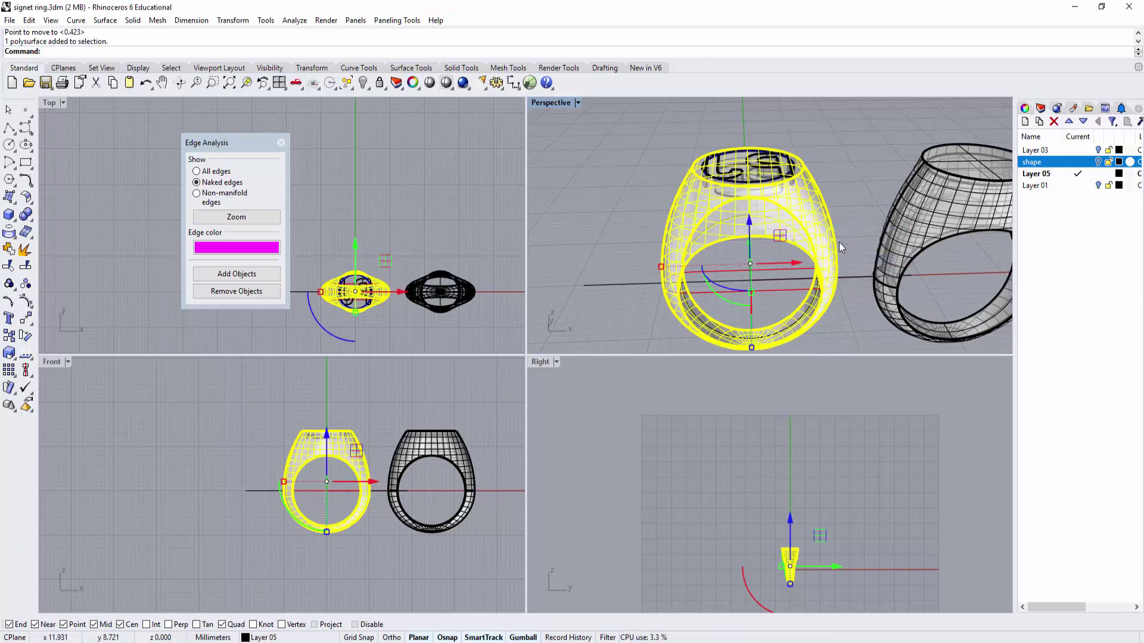
Set the selected ring's display colour to Red in Properties
left_click(1025, 109)
left_click(1132, 218)
left_click(1103, 266)
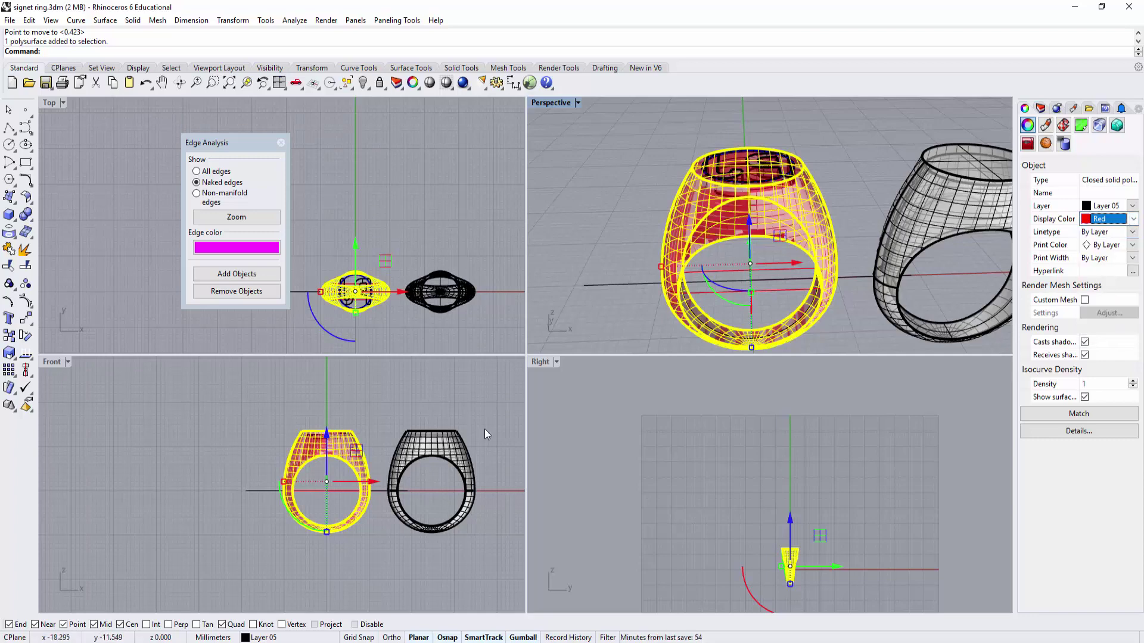
In the Front view, make a smaller scaled copy of the ring and move it up into the band
double_click(52, 362)
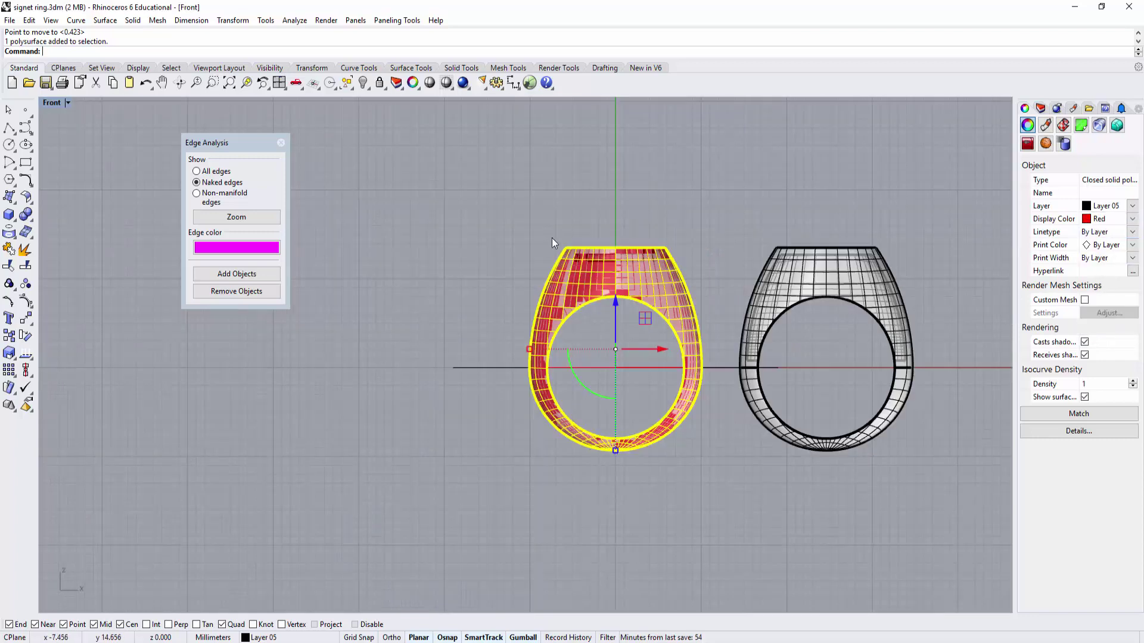
scroll(552, 238, "up", 4)
right_click_drag(500, 332, 478, 375)
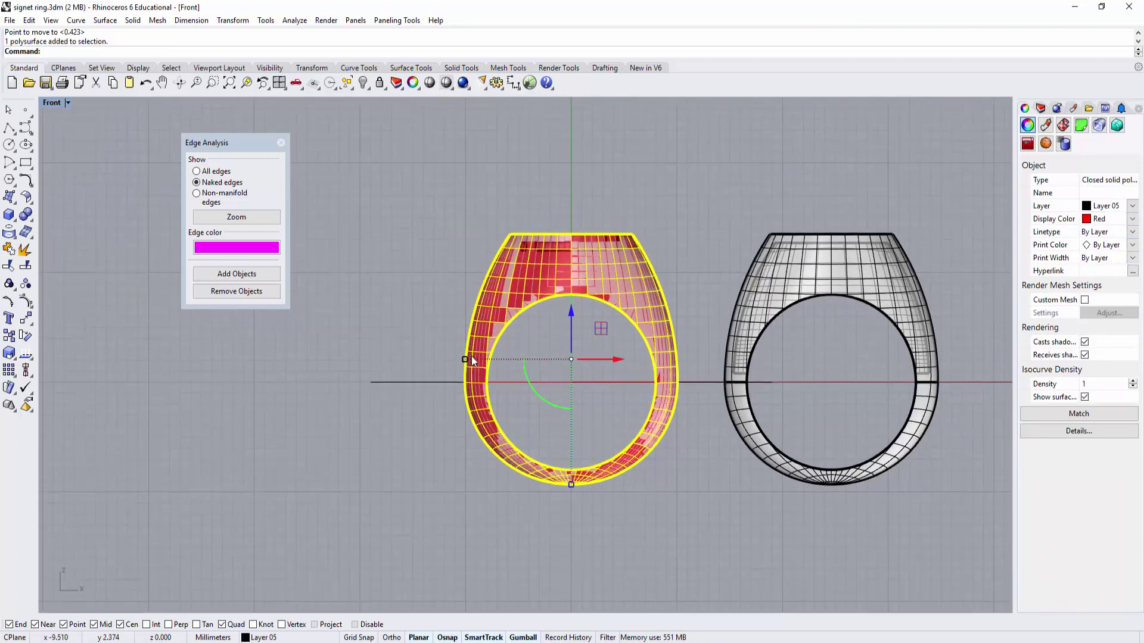
left_click_drag(472, 357, 485, 370, "shift")
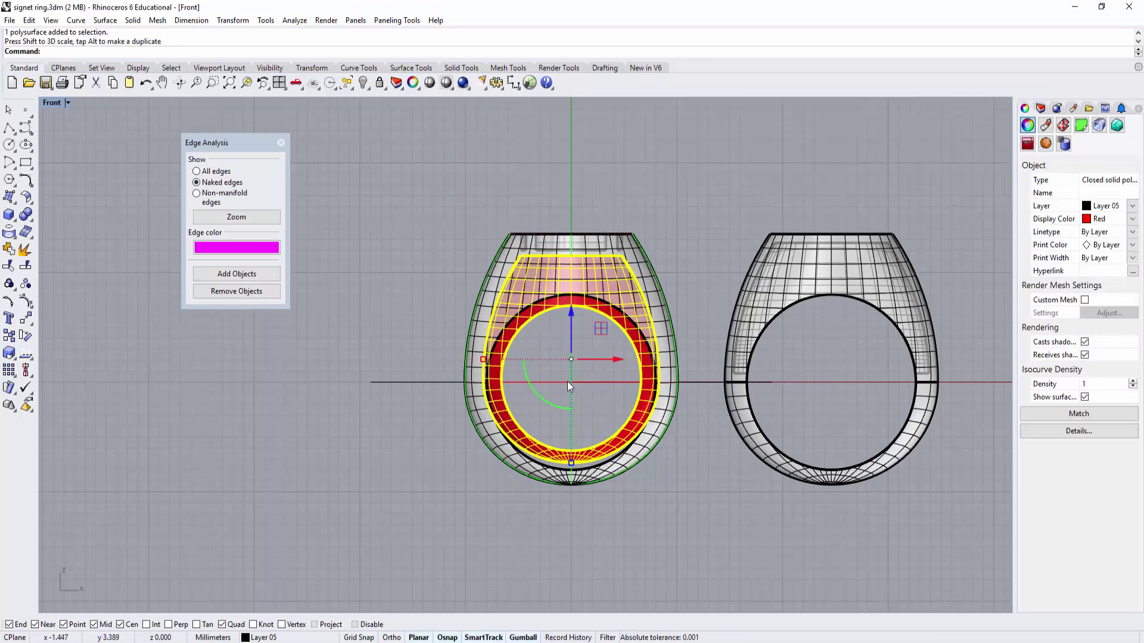
scroll(672, 398, "up", 2)
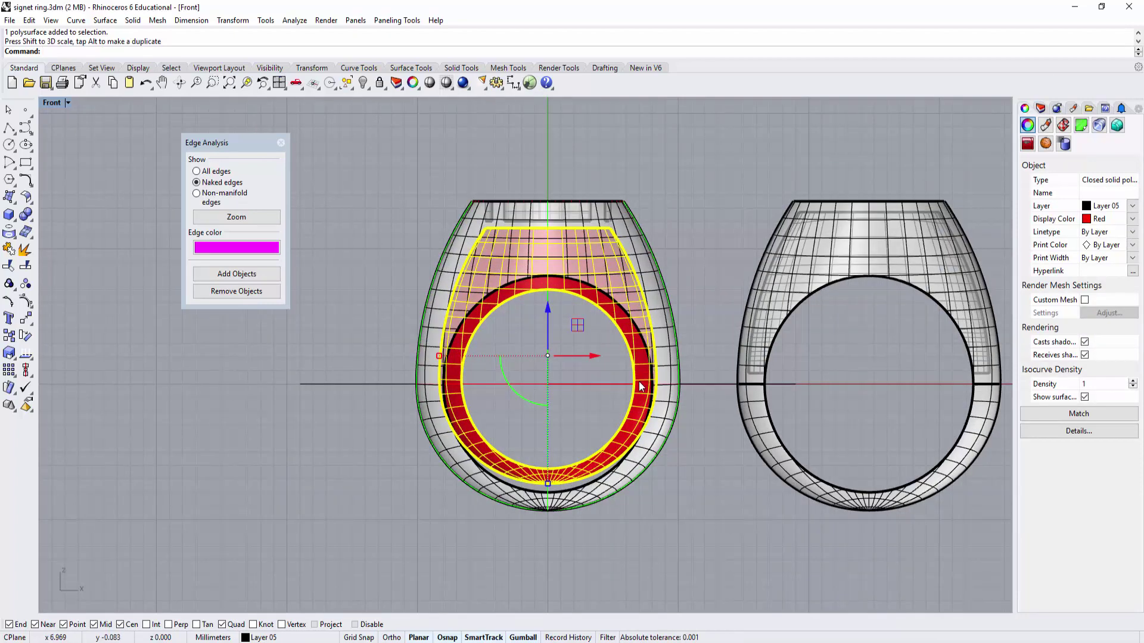
left_click_drag(550, 485, 553, 467)
left_click_drag(548, 313, 548, 297)
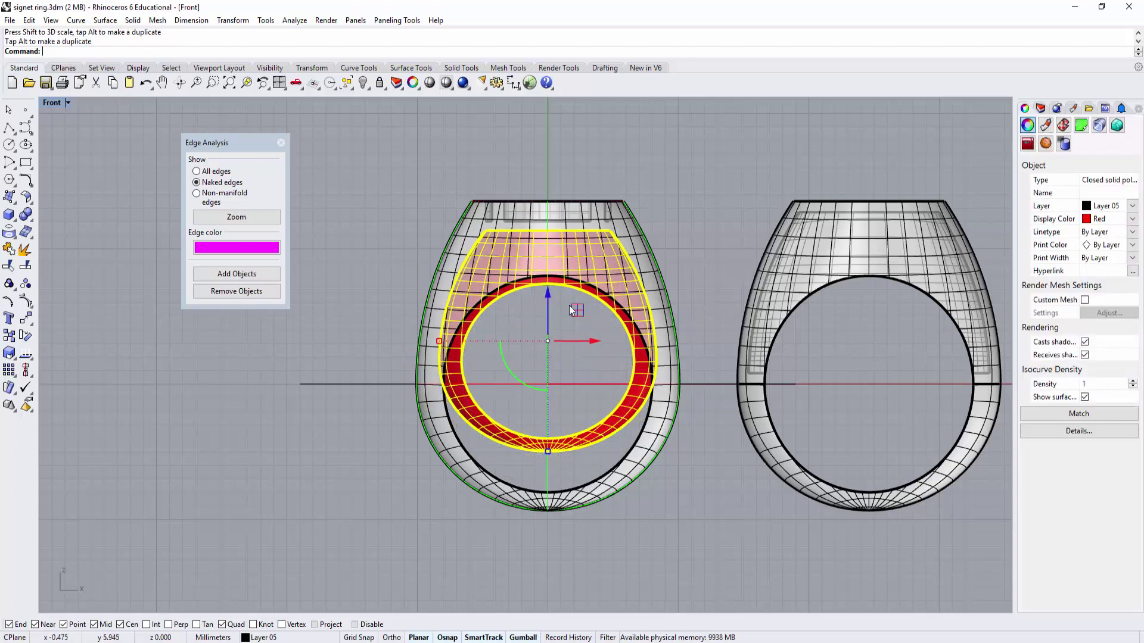
Return to four viewports, then maximize the Perspective view facing both rings
double_click(52, 102)
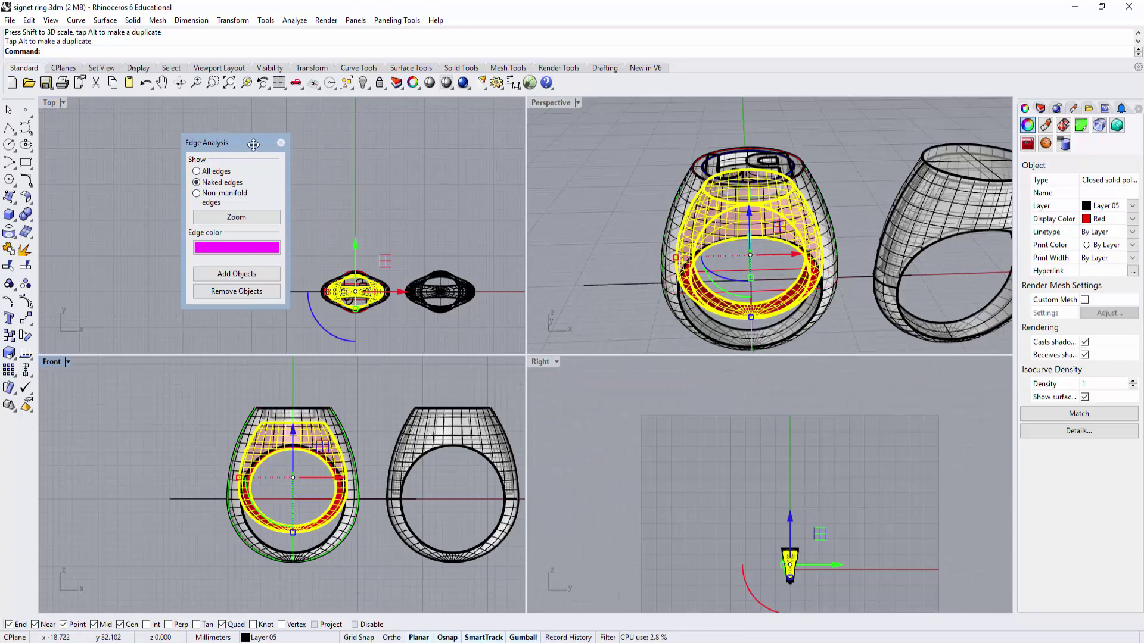
left_click_drag(252, 143, 193, 141)
scroll(320, 234, "up", 4)
right_click_drag(334, 266, 335, 146)
scroll(439, 195, "up", 1)
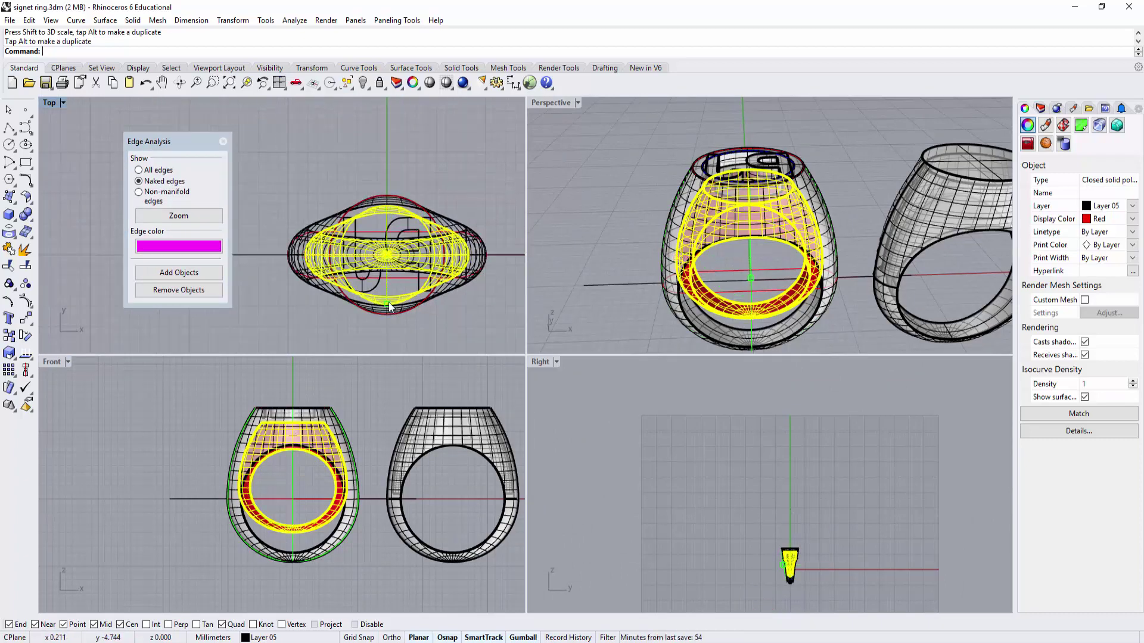
key("Escape")
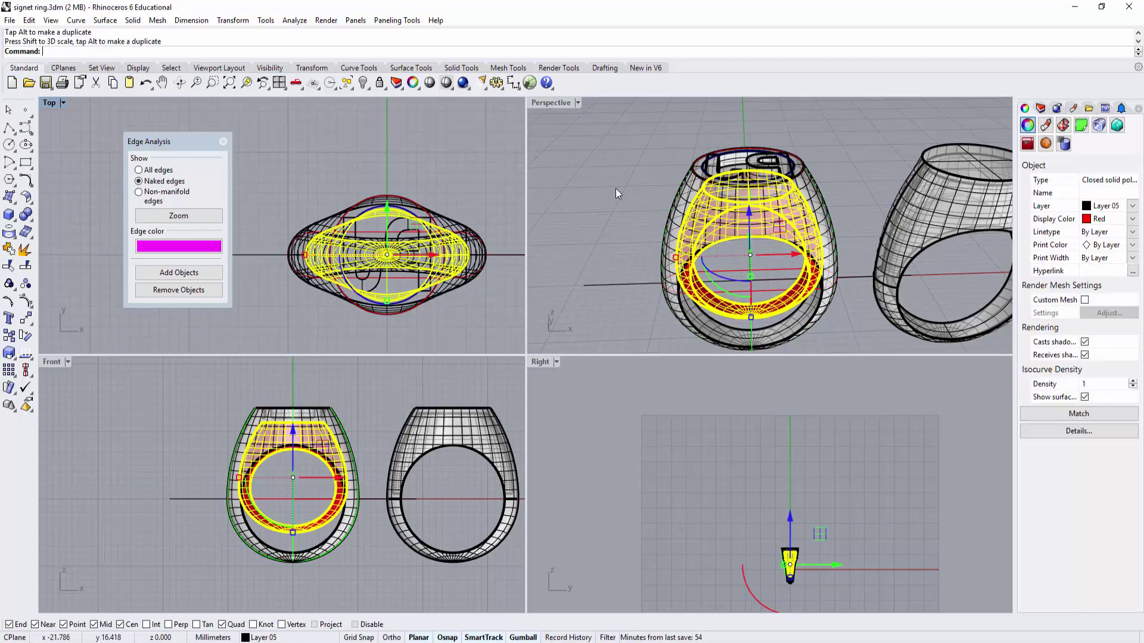
left_click(628, 173)
right_click_drag(746, 203, 752, 158)
double_click(546, 101)
right_click_drag(564, 272, 465, 268)
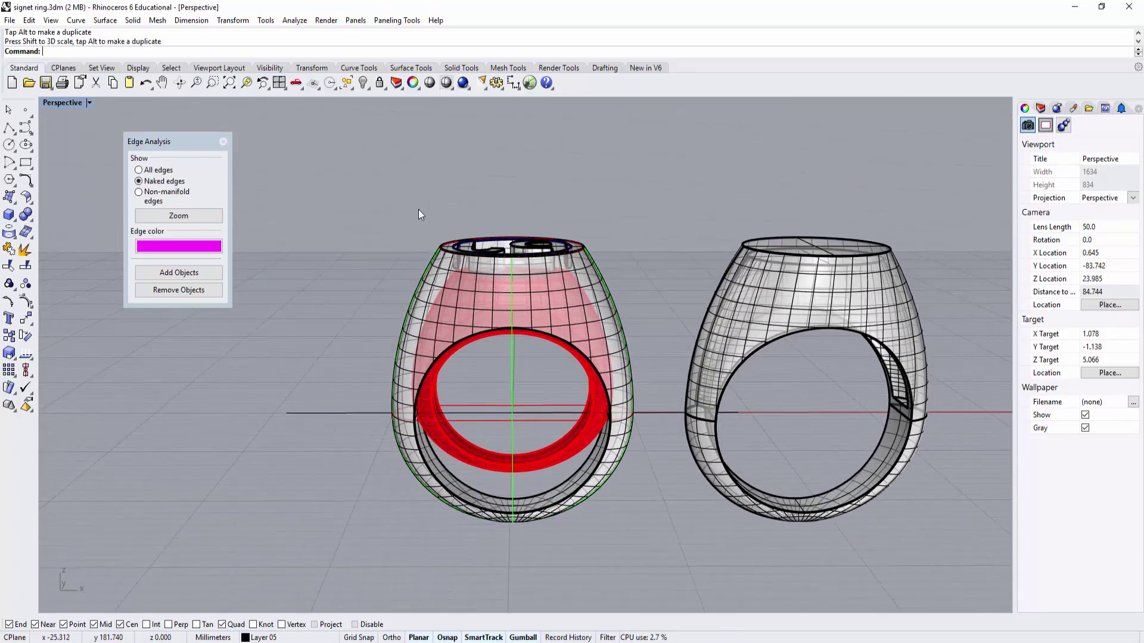
Boolean-difference the red inner band out of the left ring
left_click(26, 214)
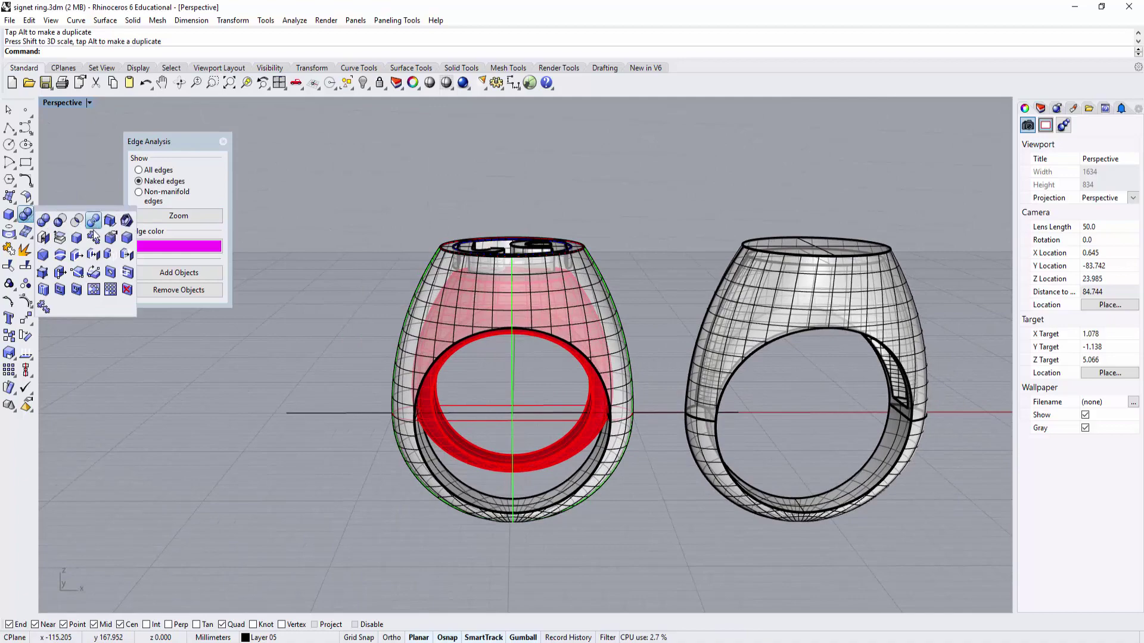
left_click(60, 221)
left_click(594, 290)
key("Return")
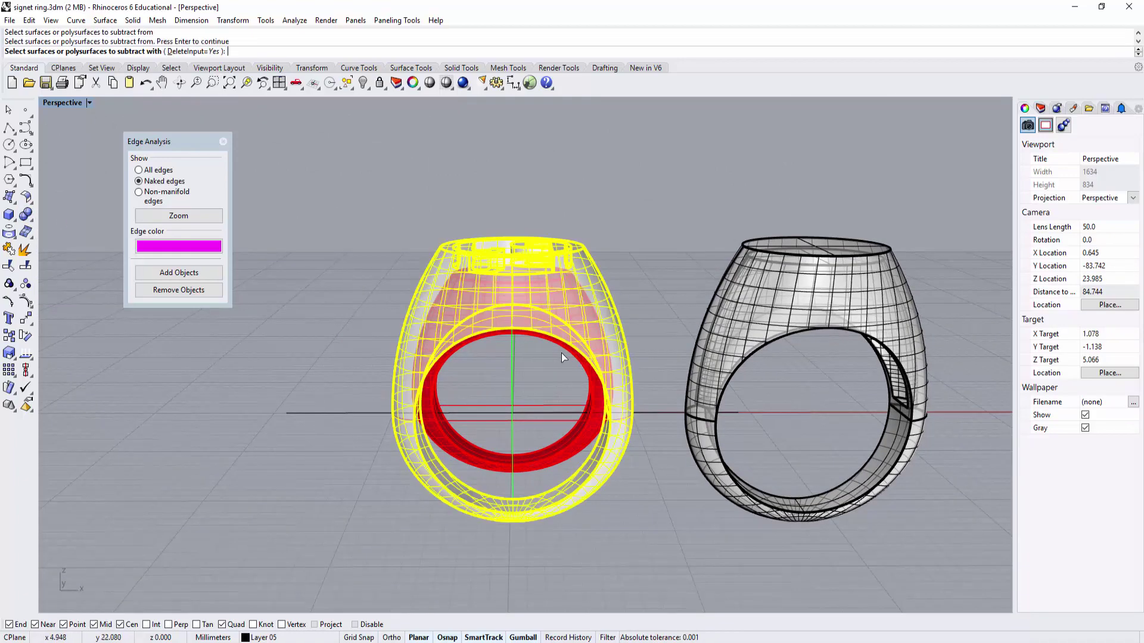
left_click(598, 410)
key("Return")
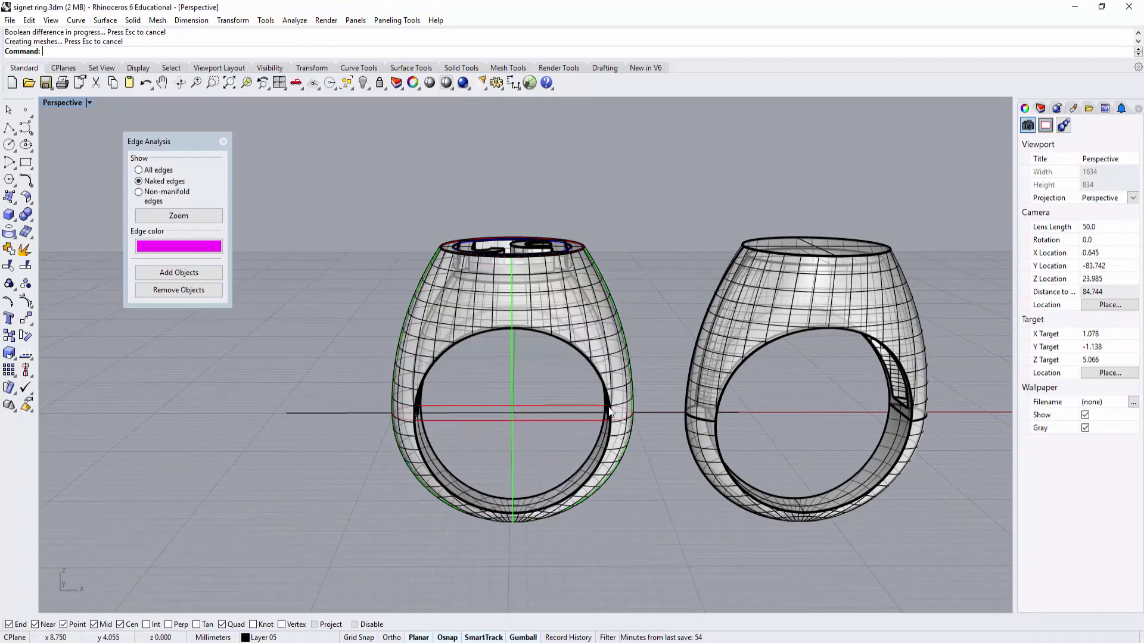
Orbit and zoom around both rings to inspect the hollowed inside and signet tops
mouse_move(599, 410)
right_mouse_down()
mouse_move(632, 256)
mouse_move(601, 357)
mouse_move(476, 411)
mouse_move(592, 413)
right_mouse_up()
scroll(632, 256, "up", 5)
scroll(592, 413, "down", 3)
right_click_drag(417, 334, 649, 308, "shift")
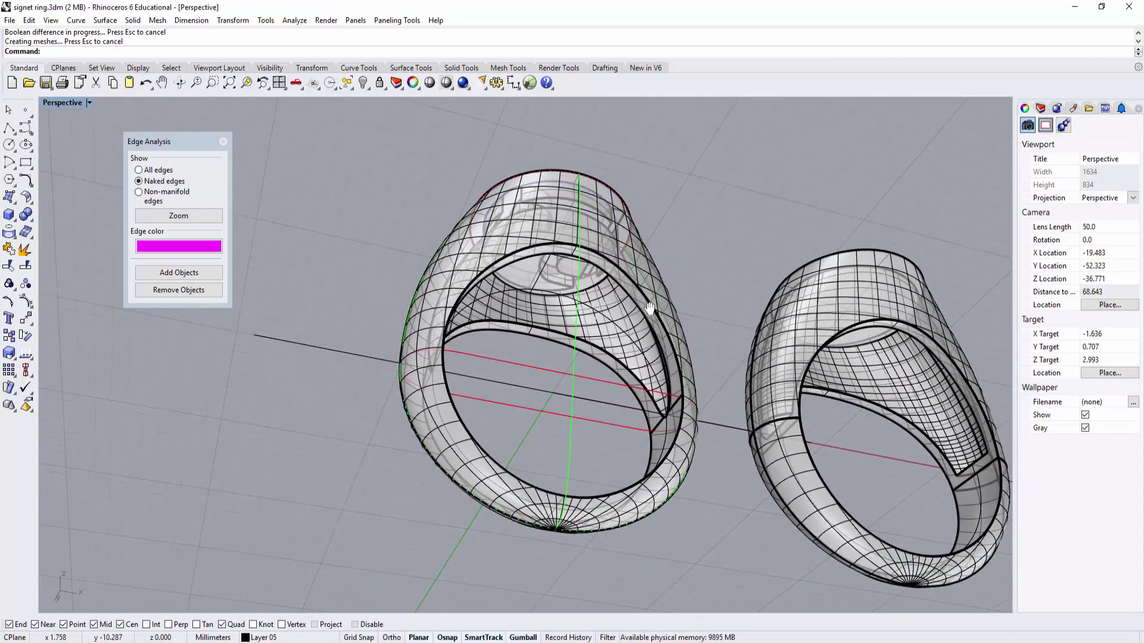
scroll(650, 308, "up", 8)
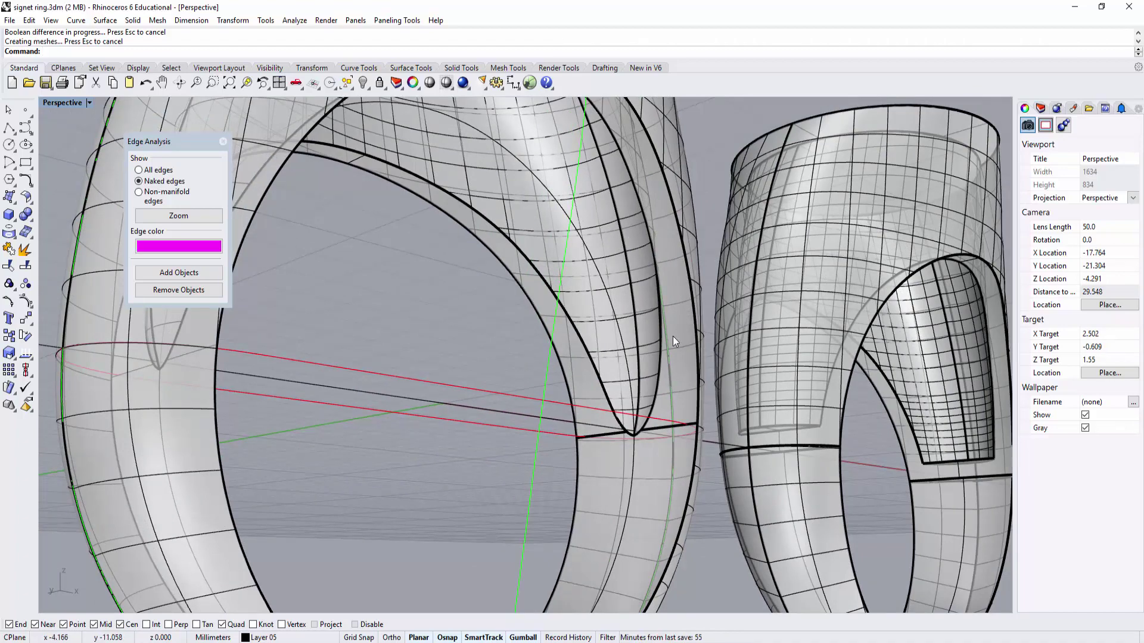
scroll(595, 391, "down", 6)
right_click_drag(753, 377, 542, 399)
scroll(817, 383, "up", 8)
scroll(817, 383, "down", 2)
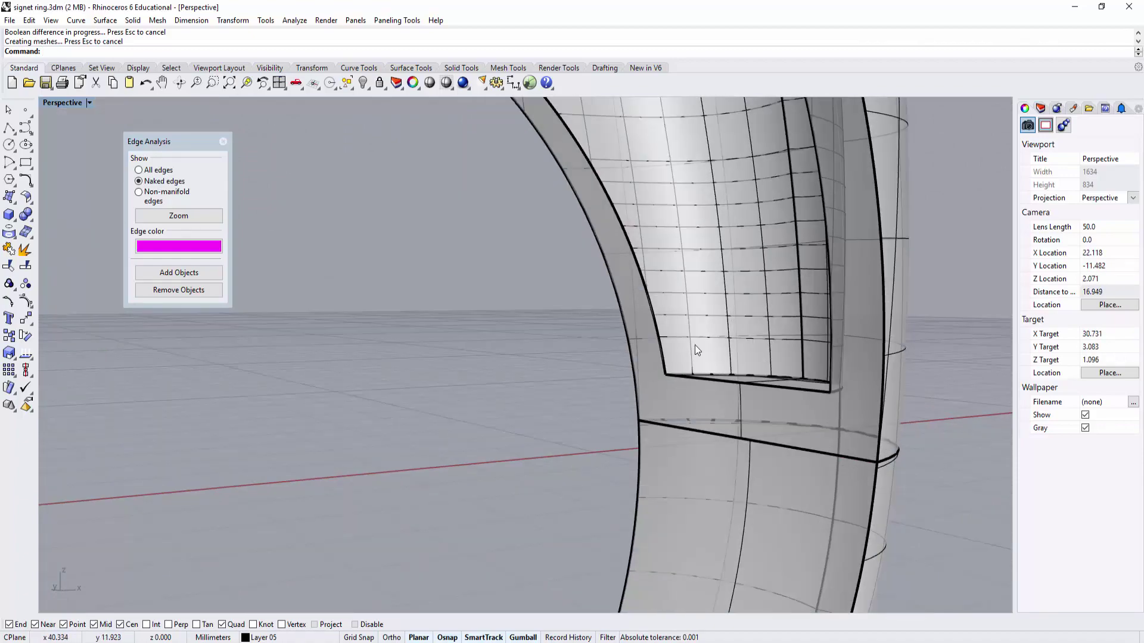
scroll(745, 328, "down", 3)
right_click_drag(746, 328, 758, 371)
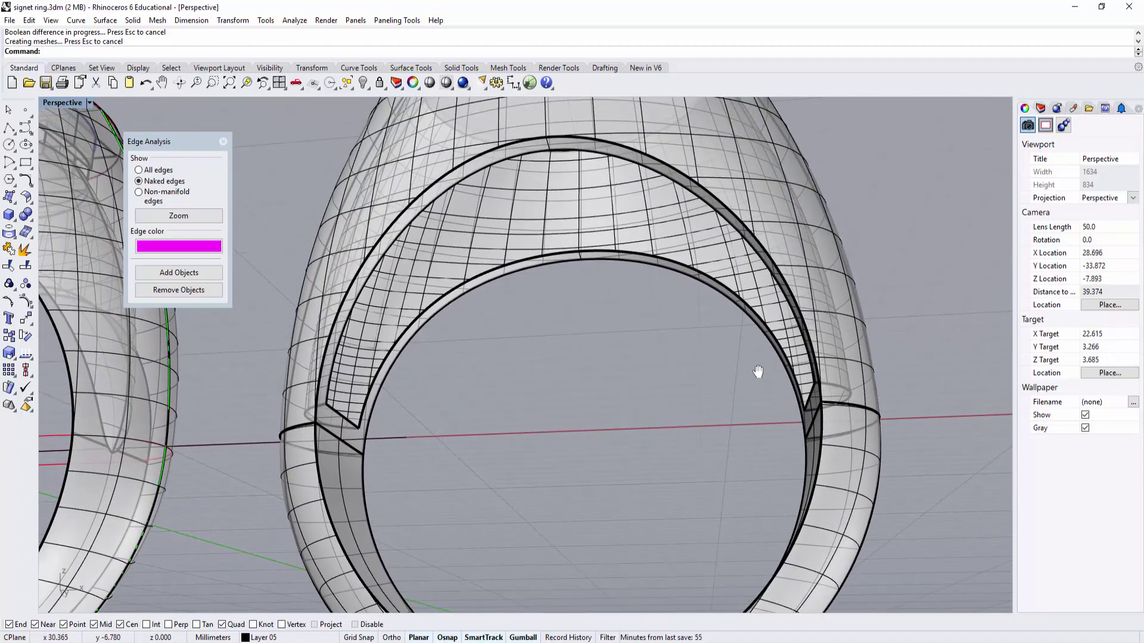
scroll(738, 331, "down", 10)
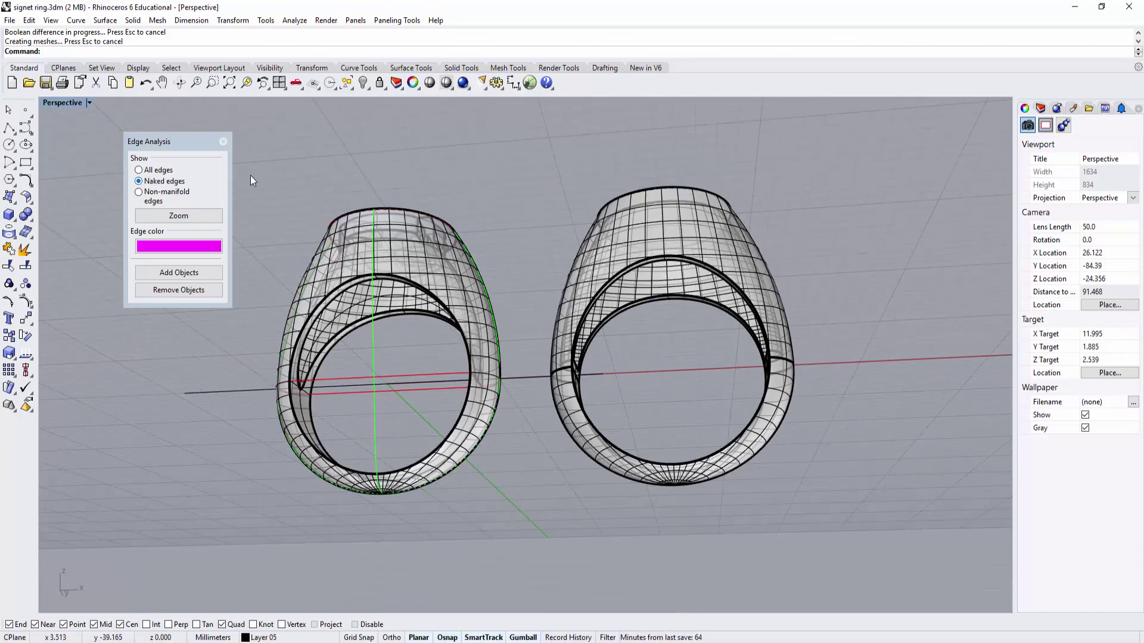
right_click_drag(288, 175, 480, 245)
Run Show Edges on everything, reporting 97 edges with no naked edges
key("ctrl+a")
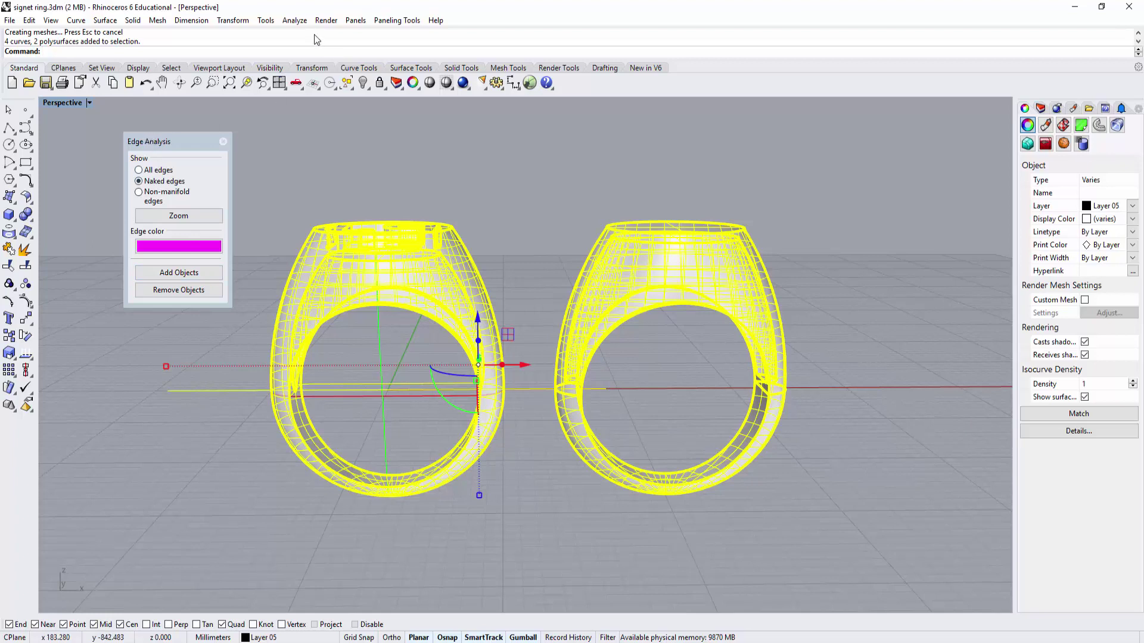
left_click(294, 20)
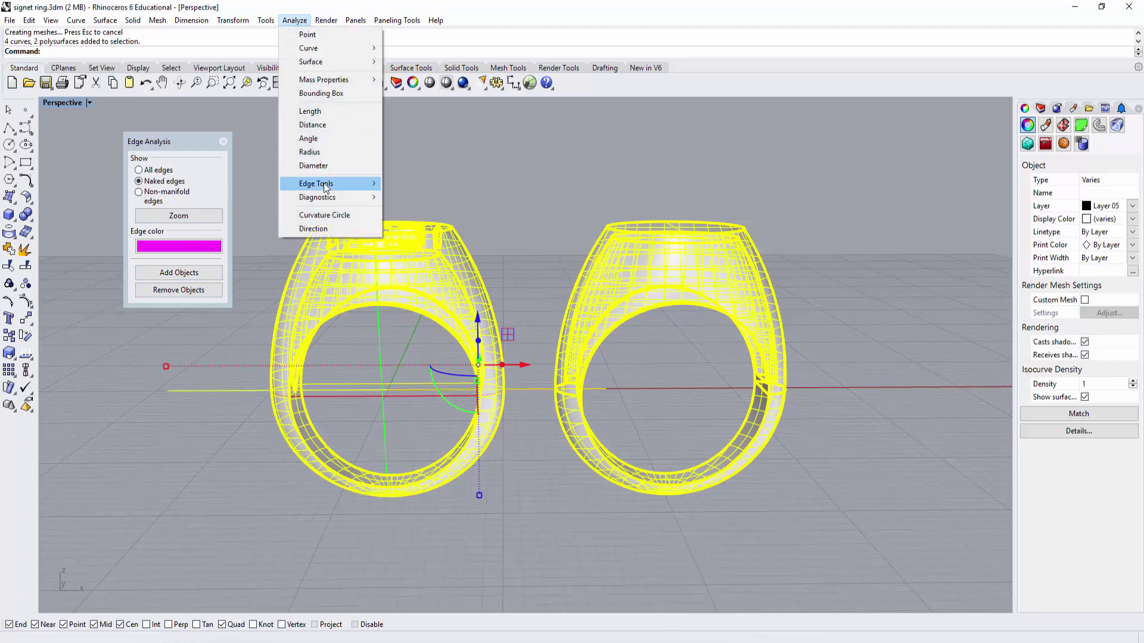
mouse_move(345, 183)
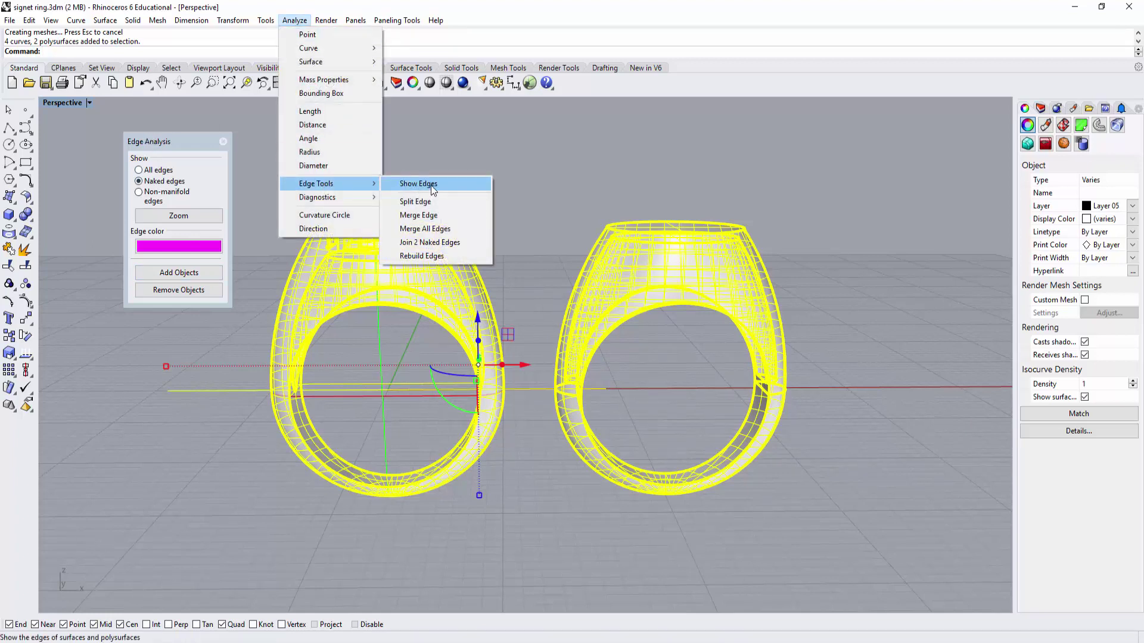
left_click(430, 184)
Clear the selection, orbit to the ring tops, and select the right ring
left_click(60, 52)
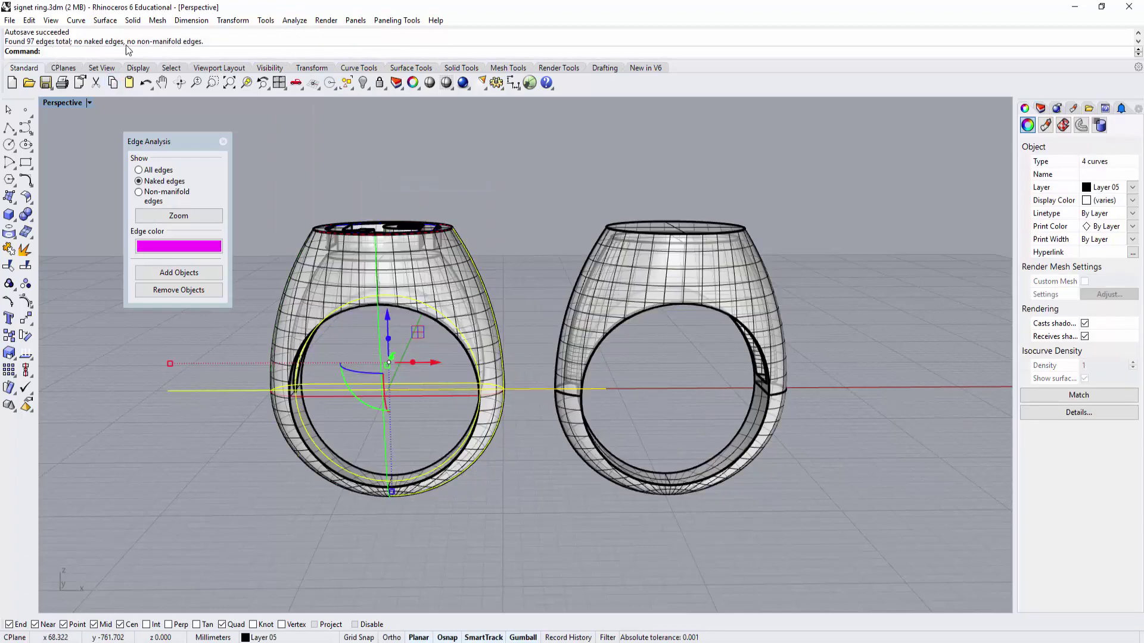
left_click(585, 163)
right_click_drag(585, 163, 620, 250)
left_click(656, 259)
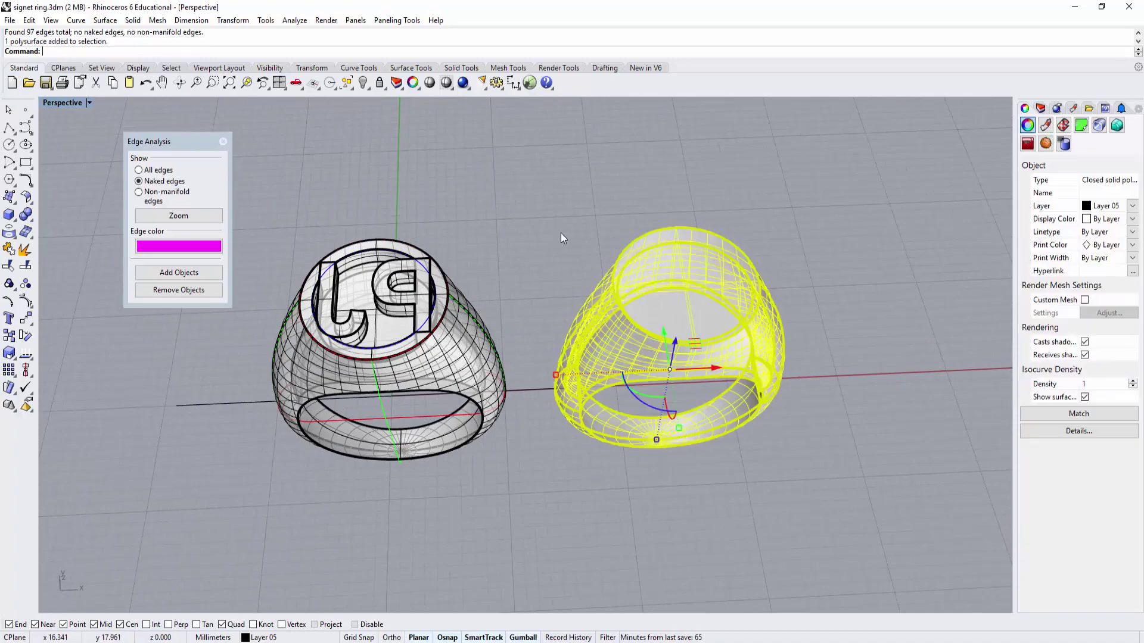
Orbit around both finished rings and close the Edge Analysis window
right_click_drag(516, 266, 466, 267)
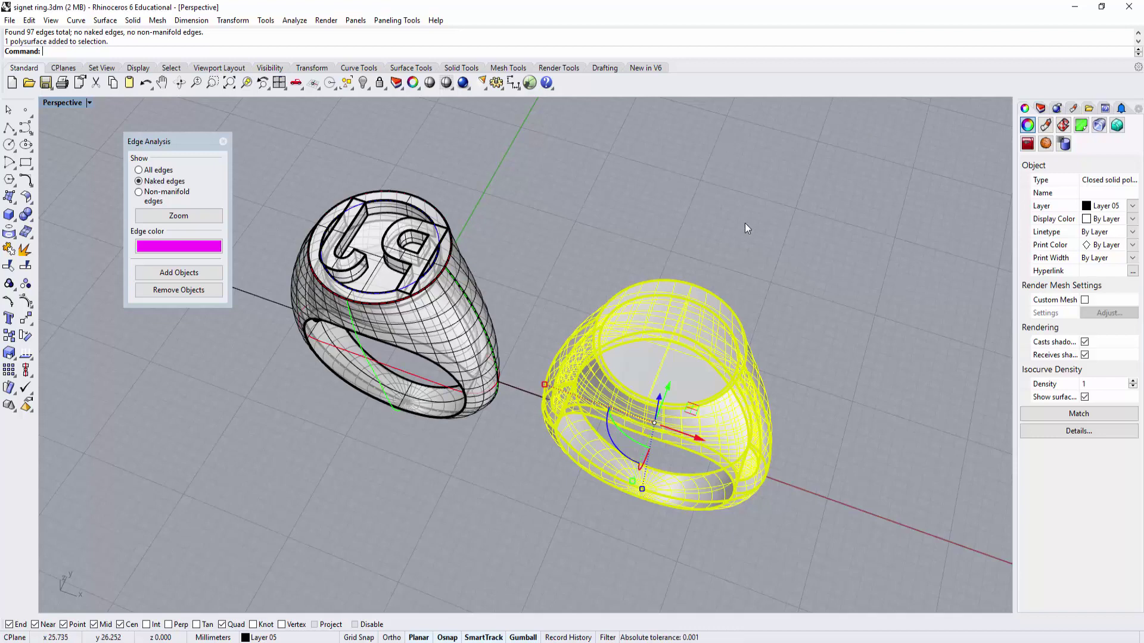
right_click_drag(744, 223, 792, 245)
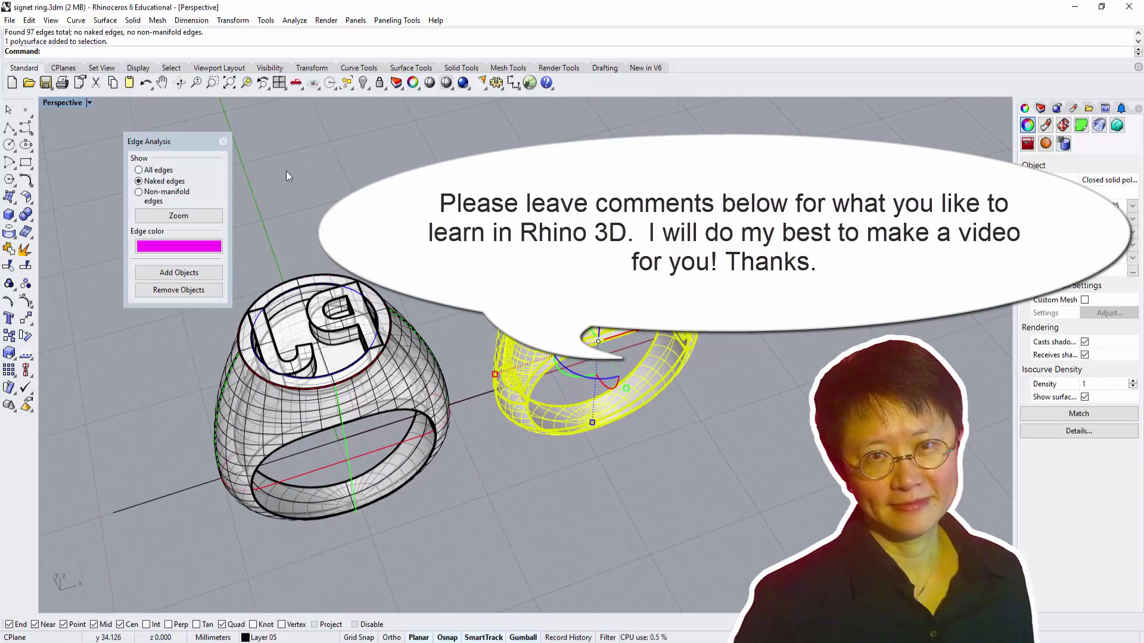
left_click(224, 142)
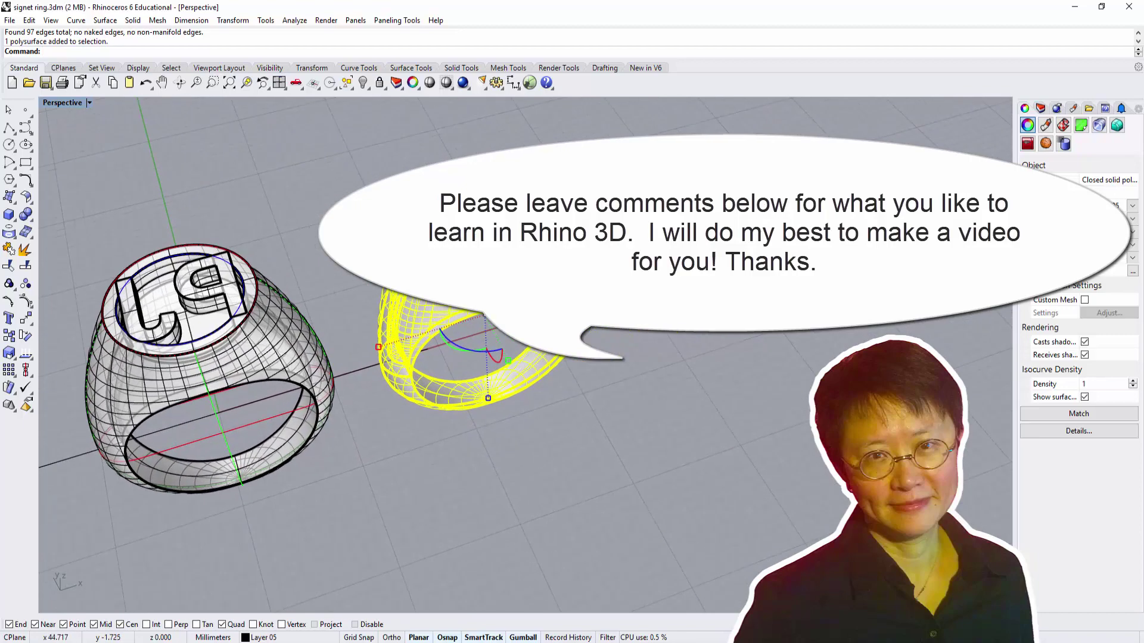